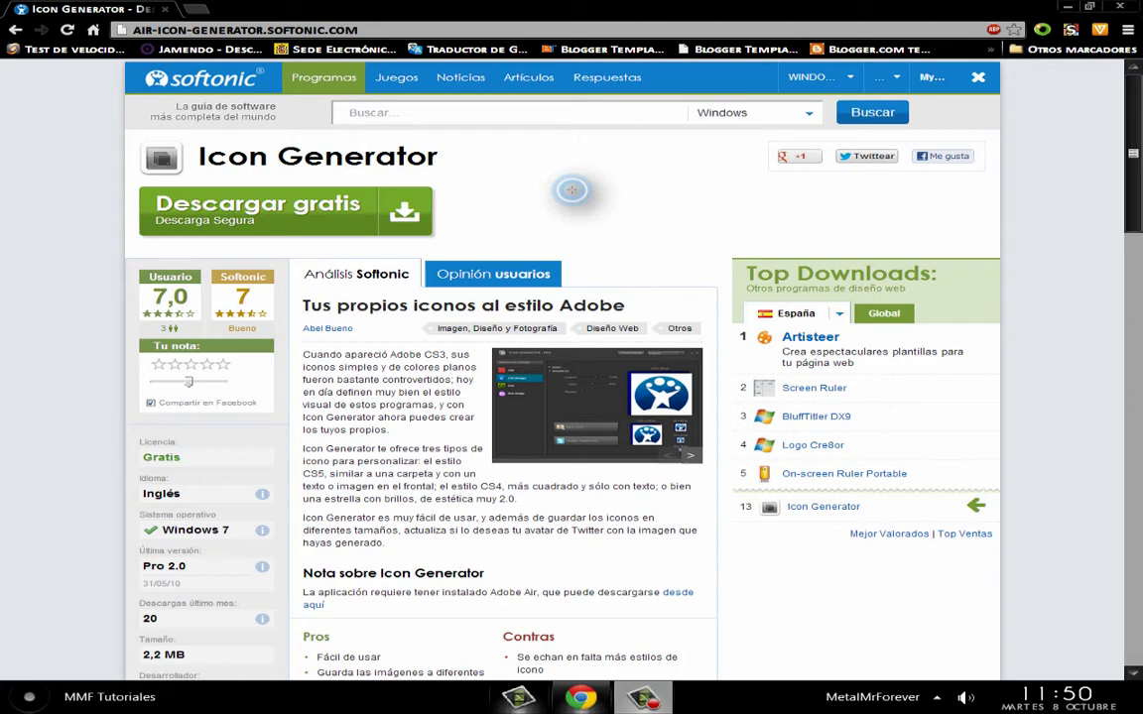
Download Icon Generator from its Softonic page and show the downloaded installer in its folder
scroll(62, 261, down, 3)
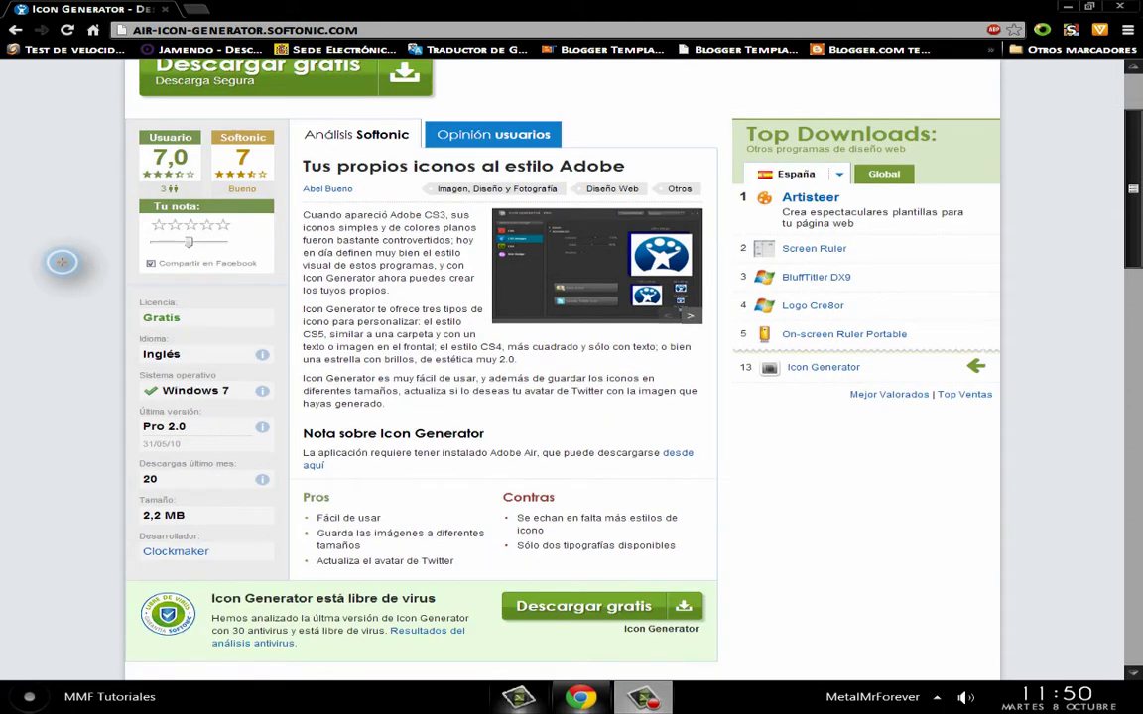
scroll(61, 261, up, 3)
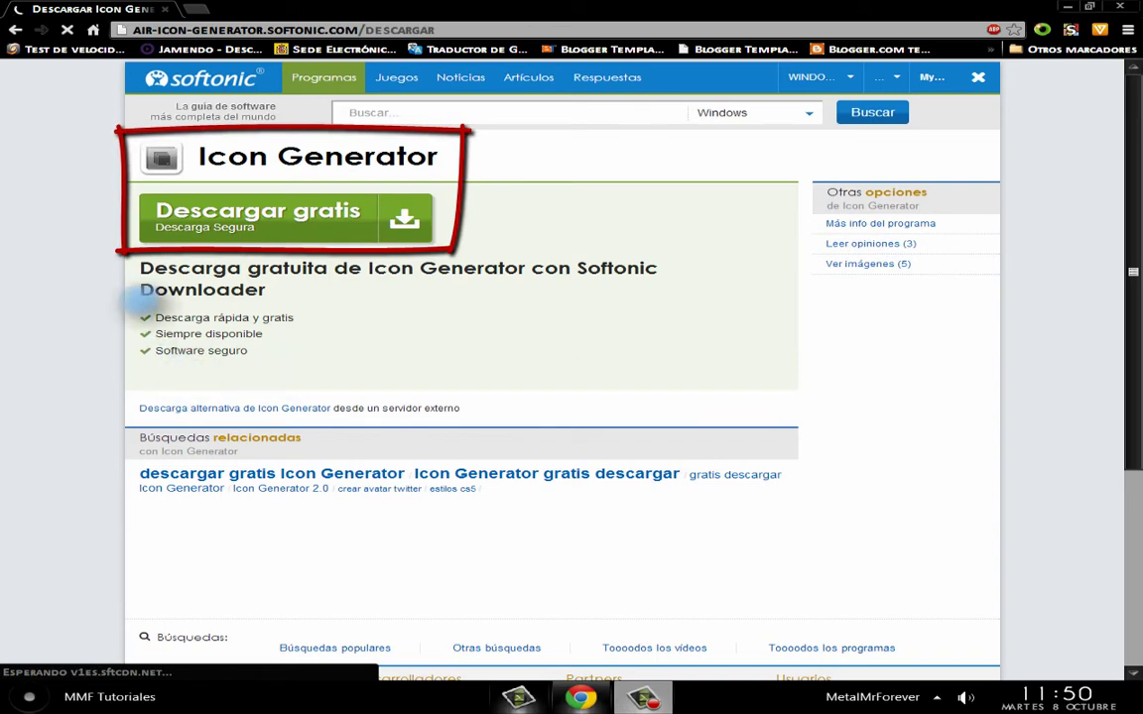
click(238, 213)
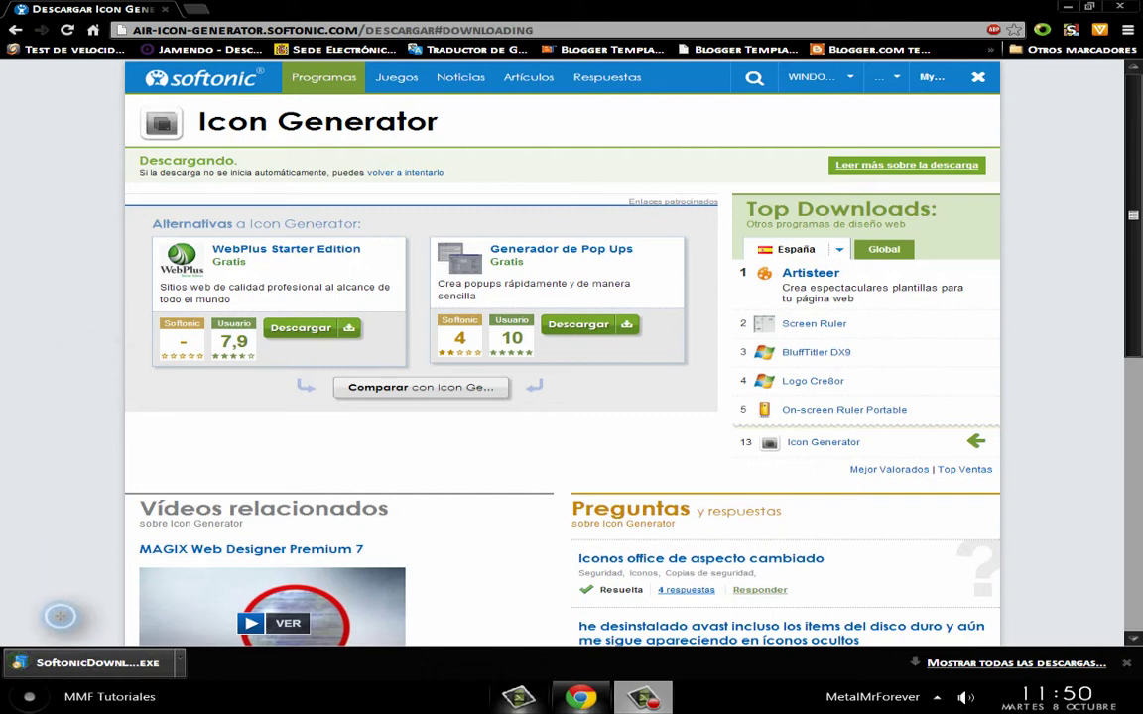
click(182, 664)
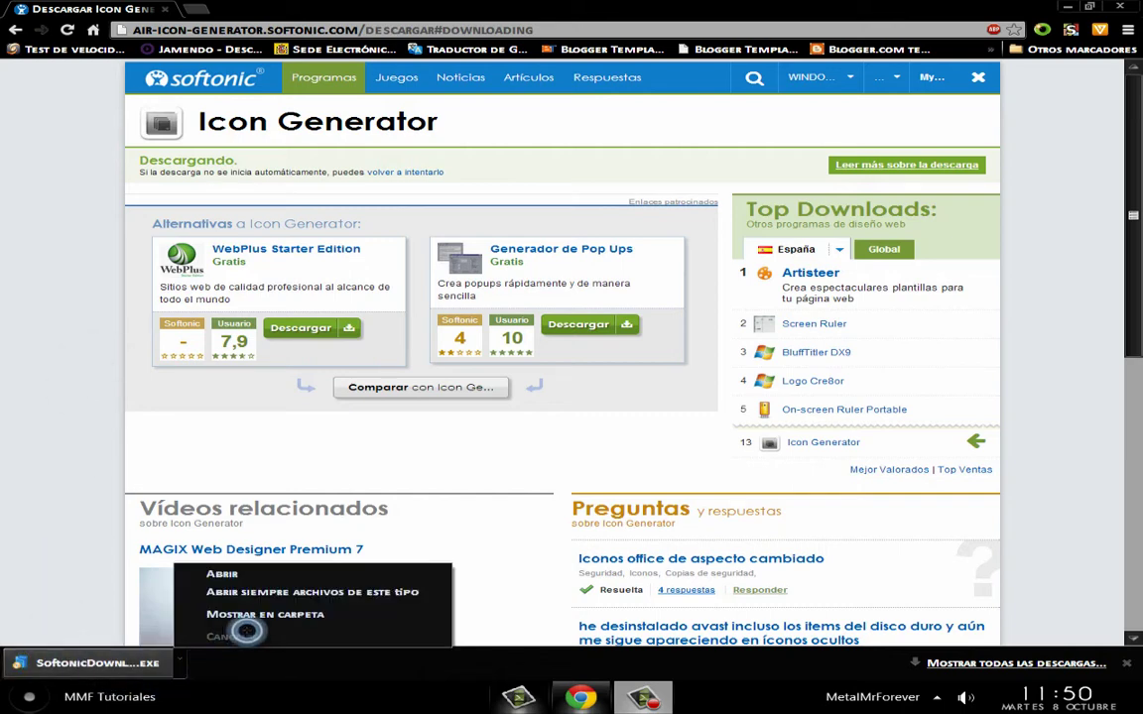
click(238, 613)
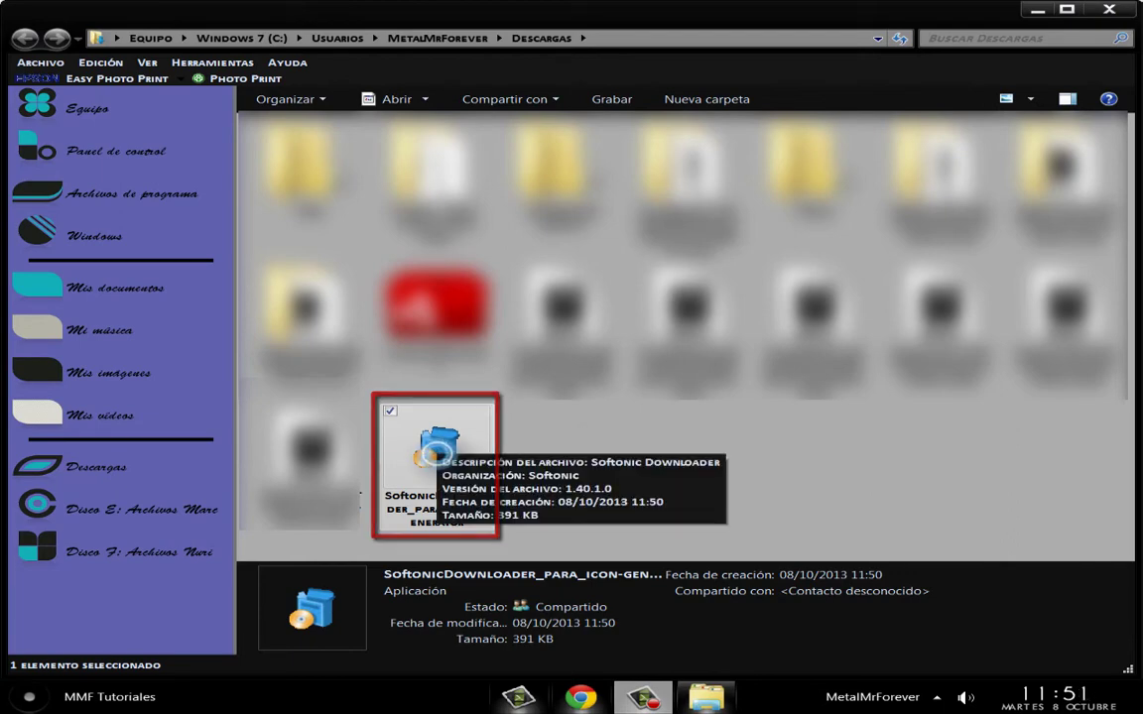
Run the downloaded Softonic Downloader for Icon Generator as administrator and accept its licence agreement
right_click(436, 454)
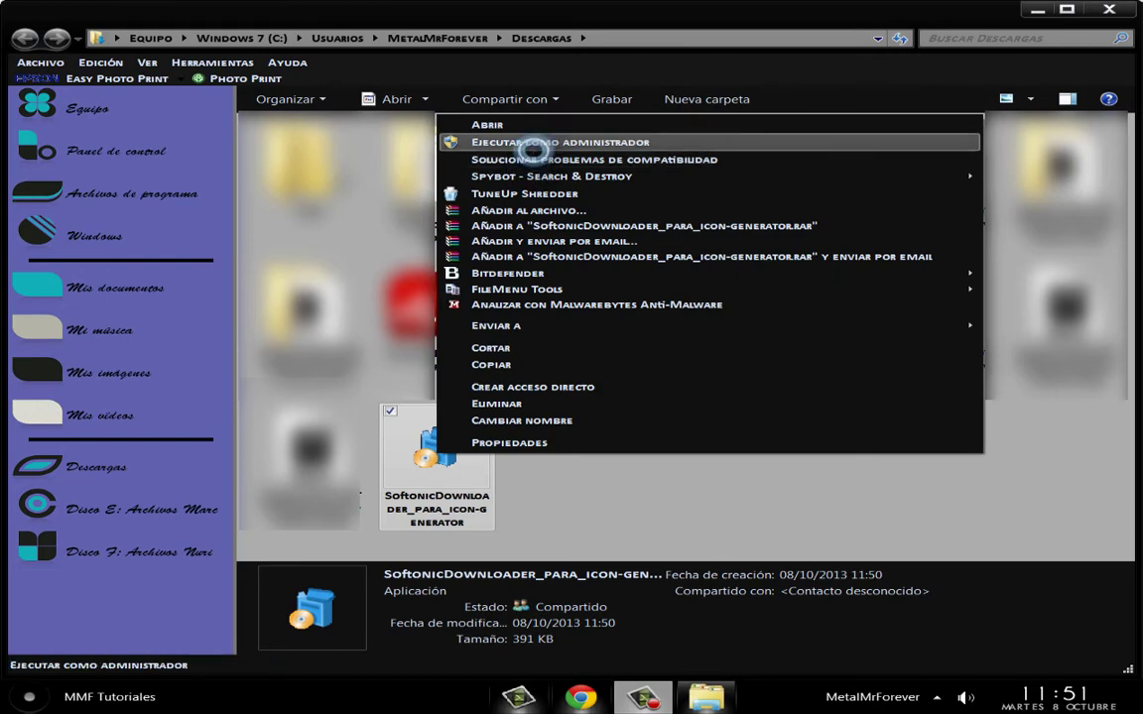
click(484, 142)
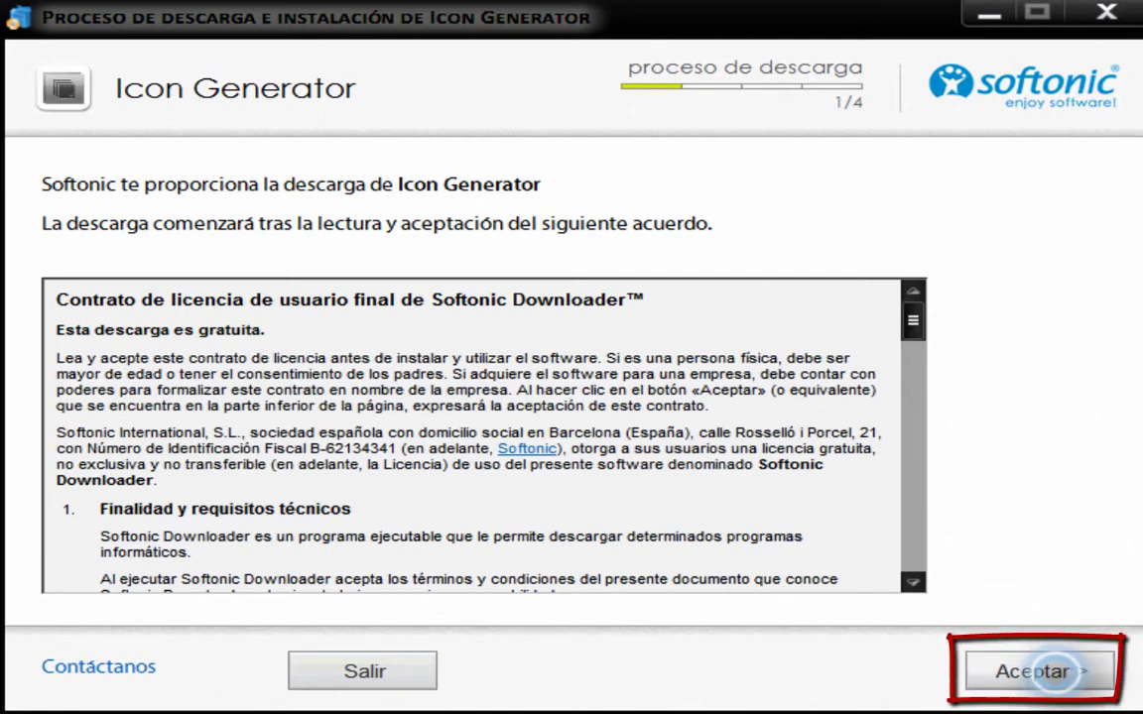
click(1042, 671)
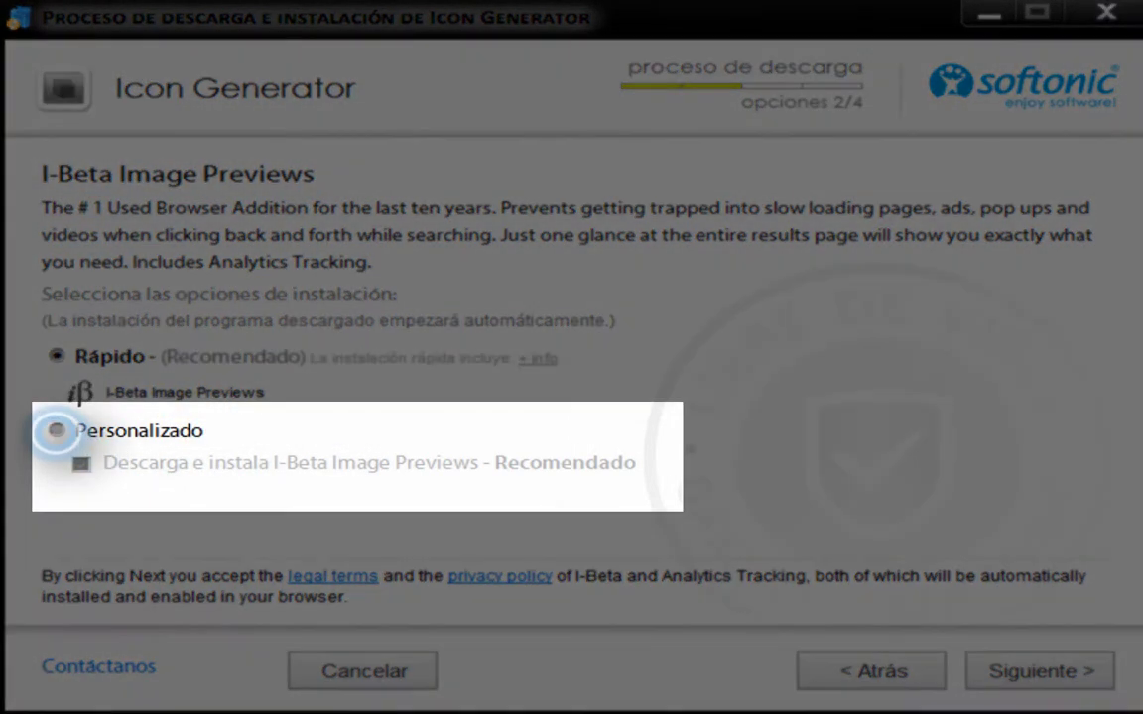
Choose the Personalizado installation, decline I-Beta Image Previews and continue
click(57, 431)
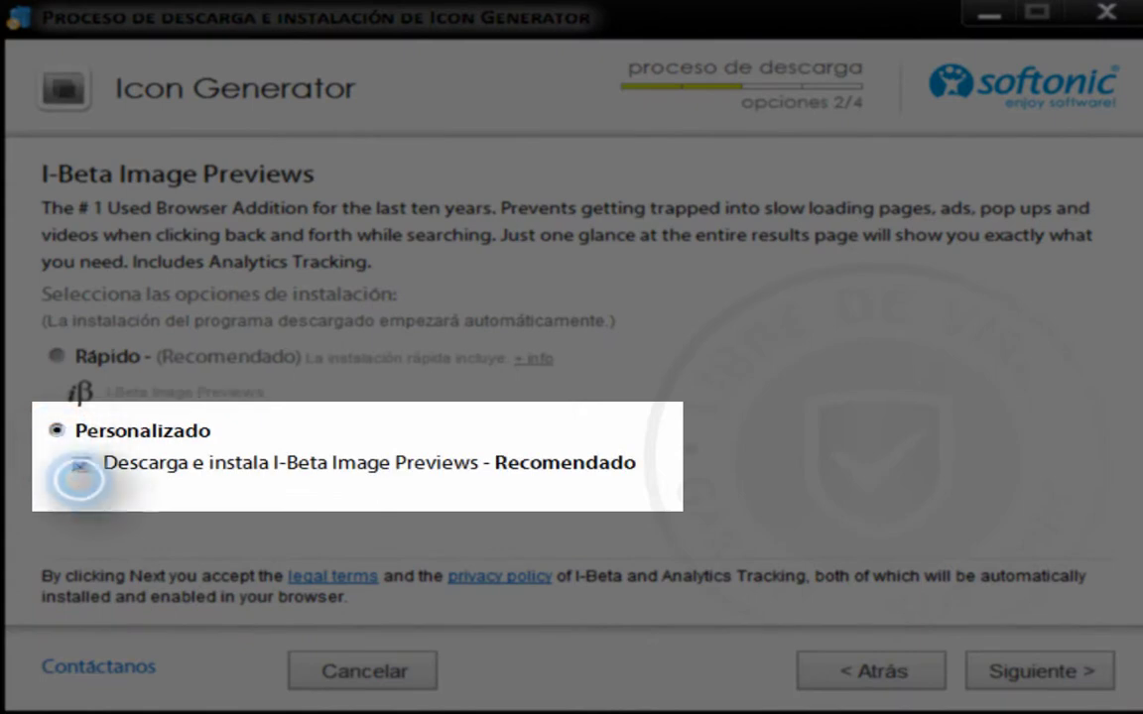
click(82, 465)
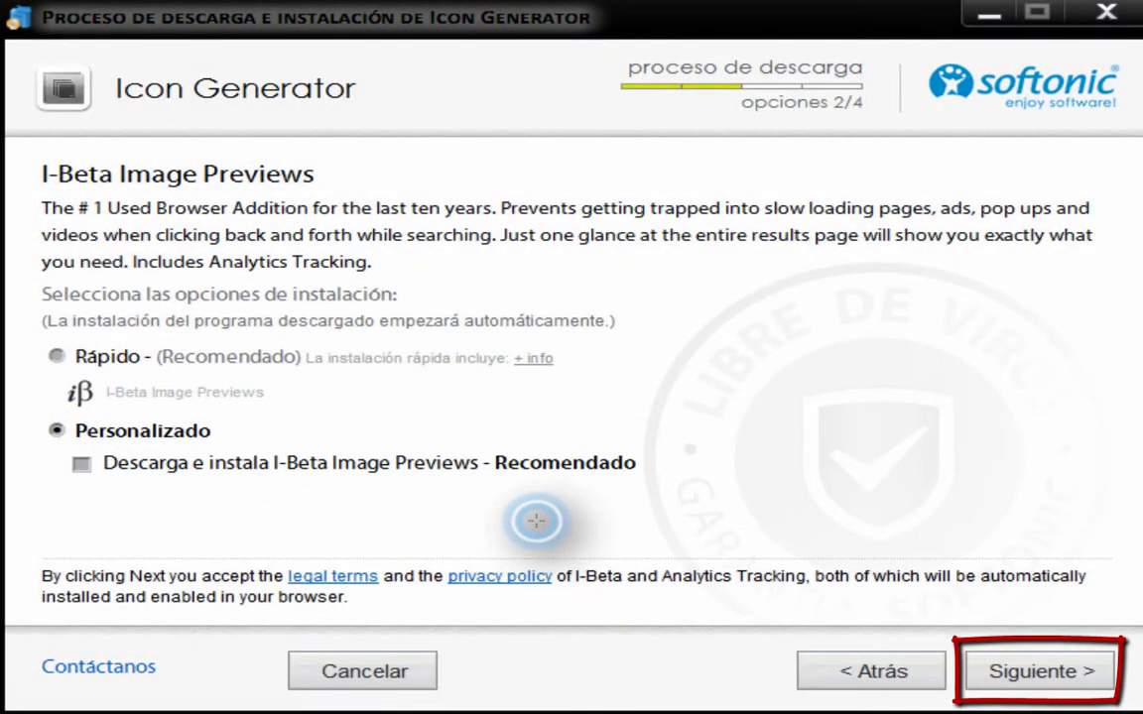
click(1022, 673)
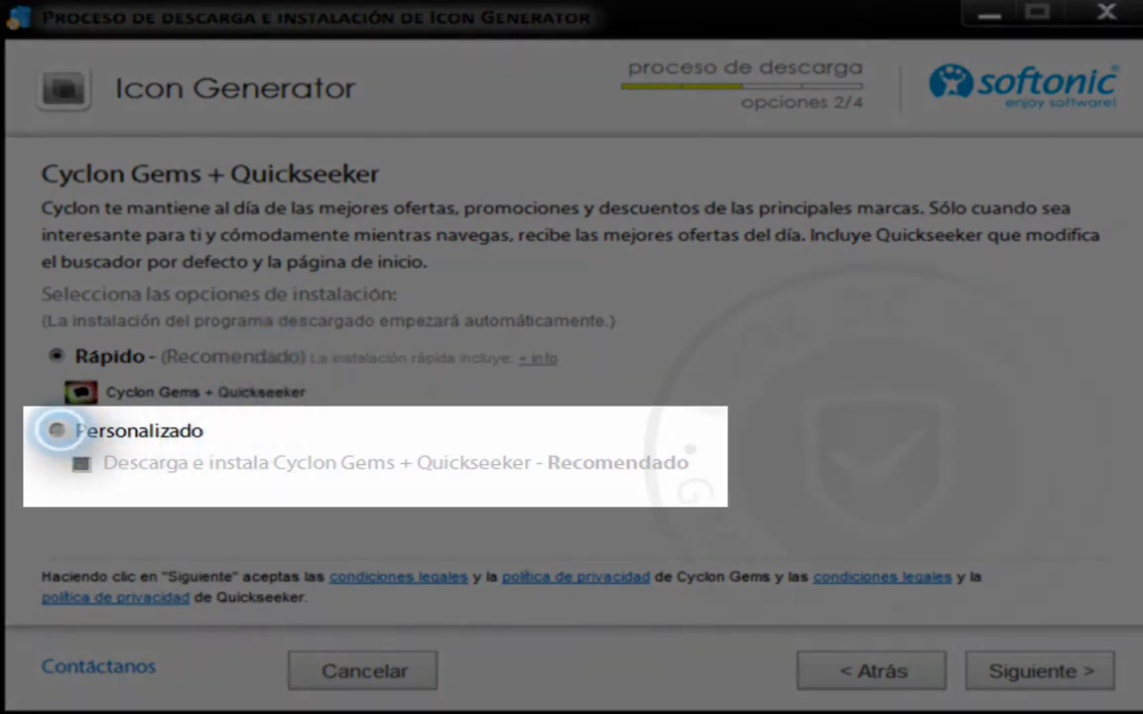
Choose the Personalizado installation, decline Cyclon Gems + Quickseeker and continue
click(56, 430)
click(82, 463)
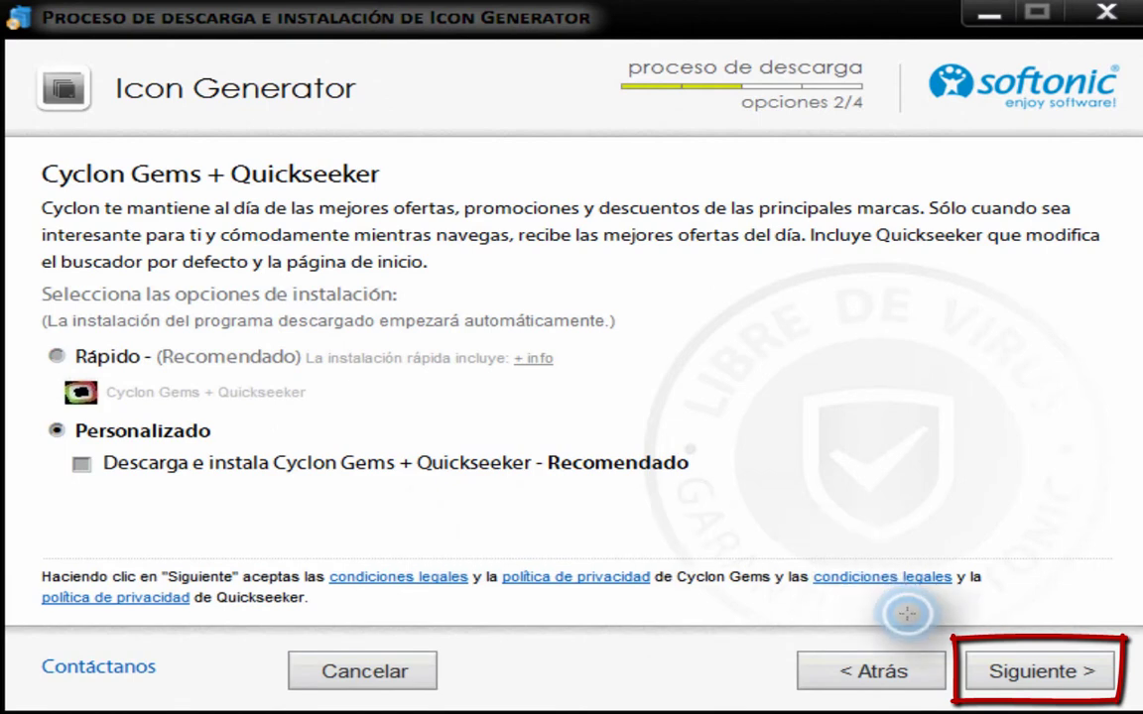
click(1038, 671)
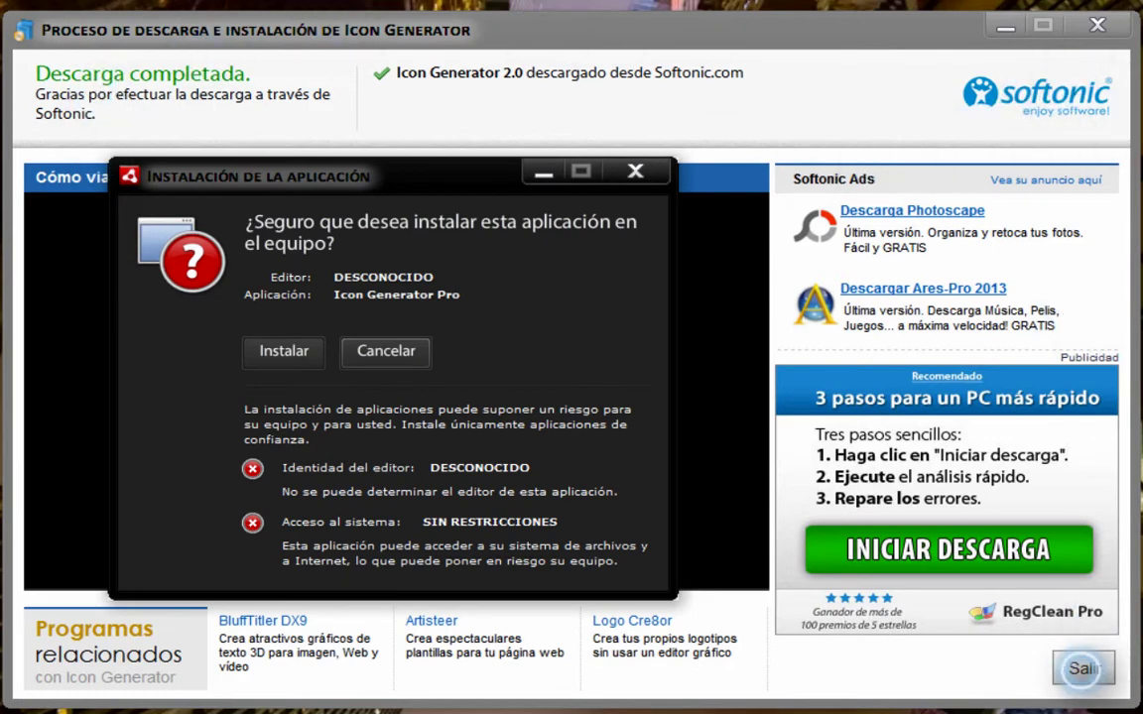
Exit the Softonic downloader and install Icon Generator Pro with the default preferences and location
click(1084, 670)
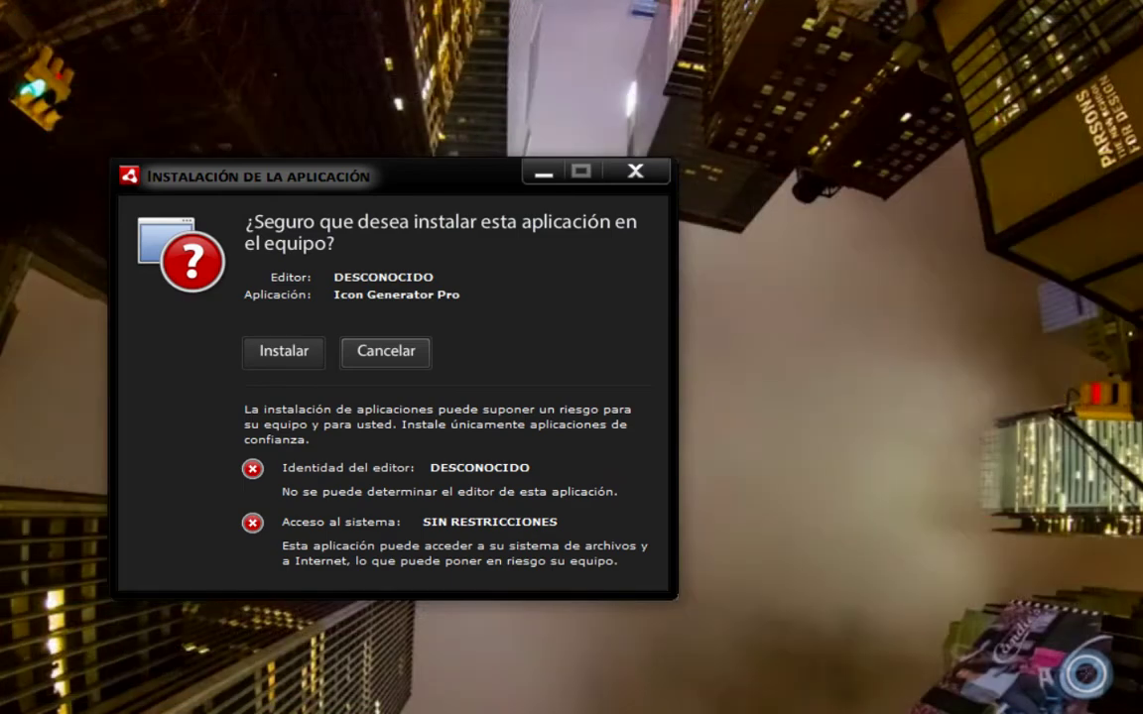
drag(400, 183, 548, 184)
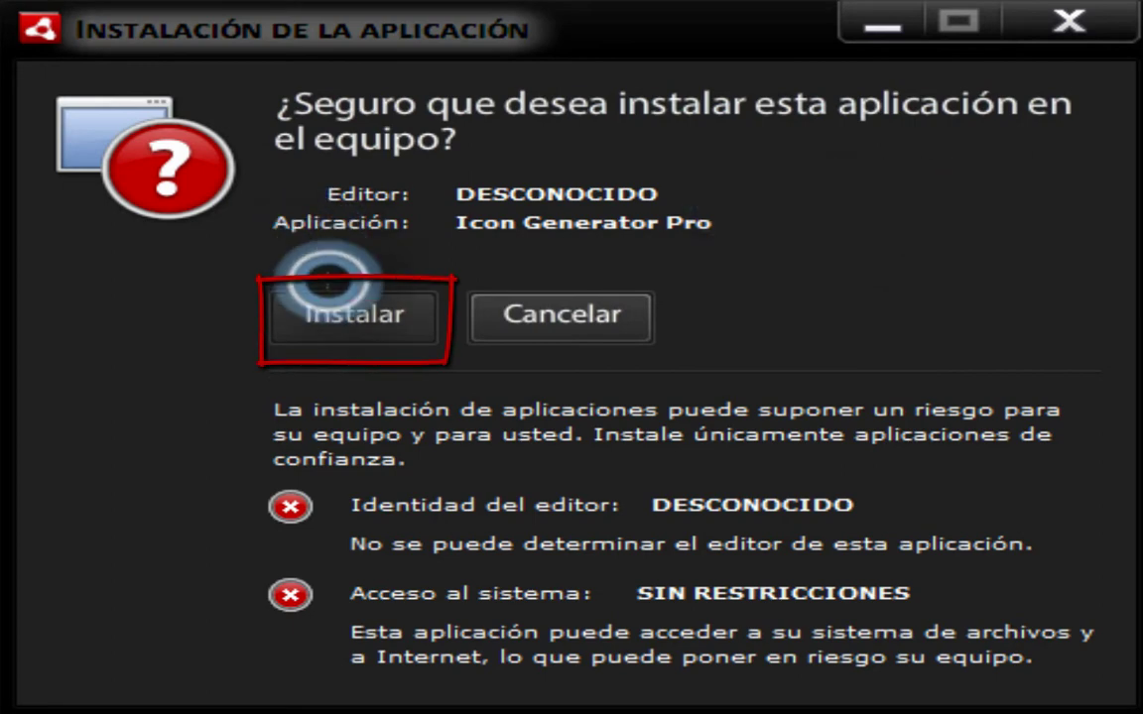
click(366, 319)
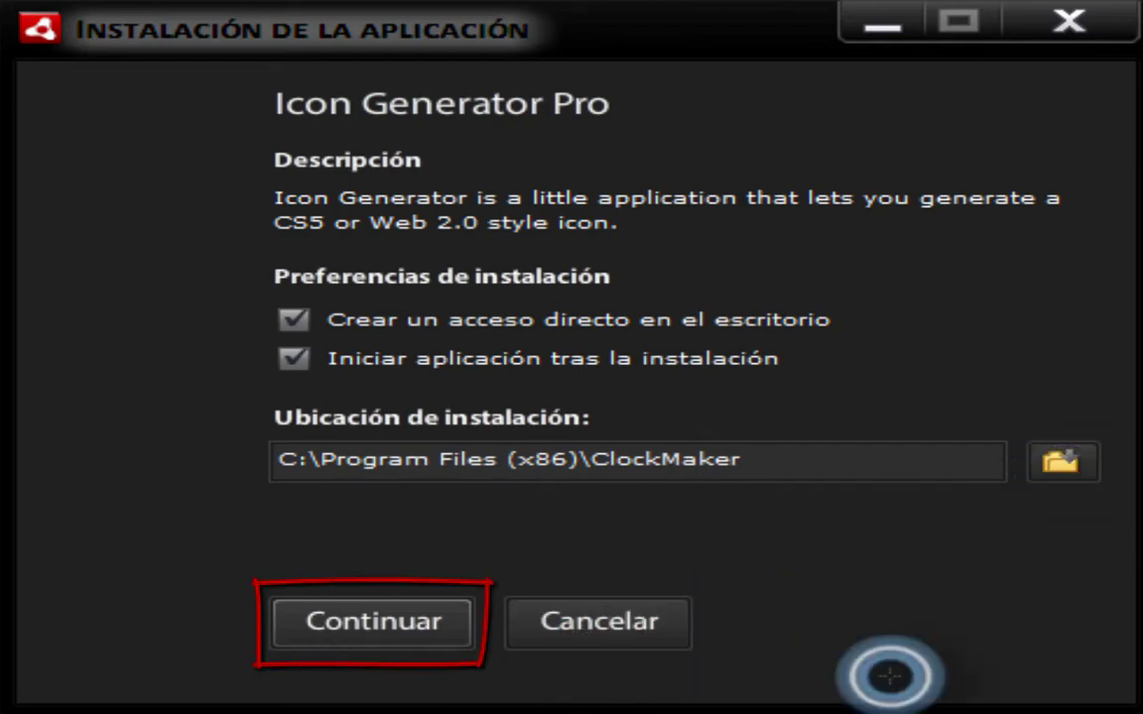
click(355, 625)
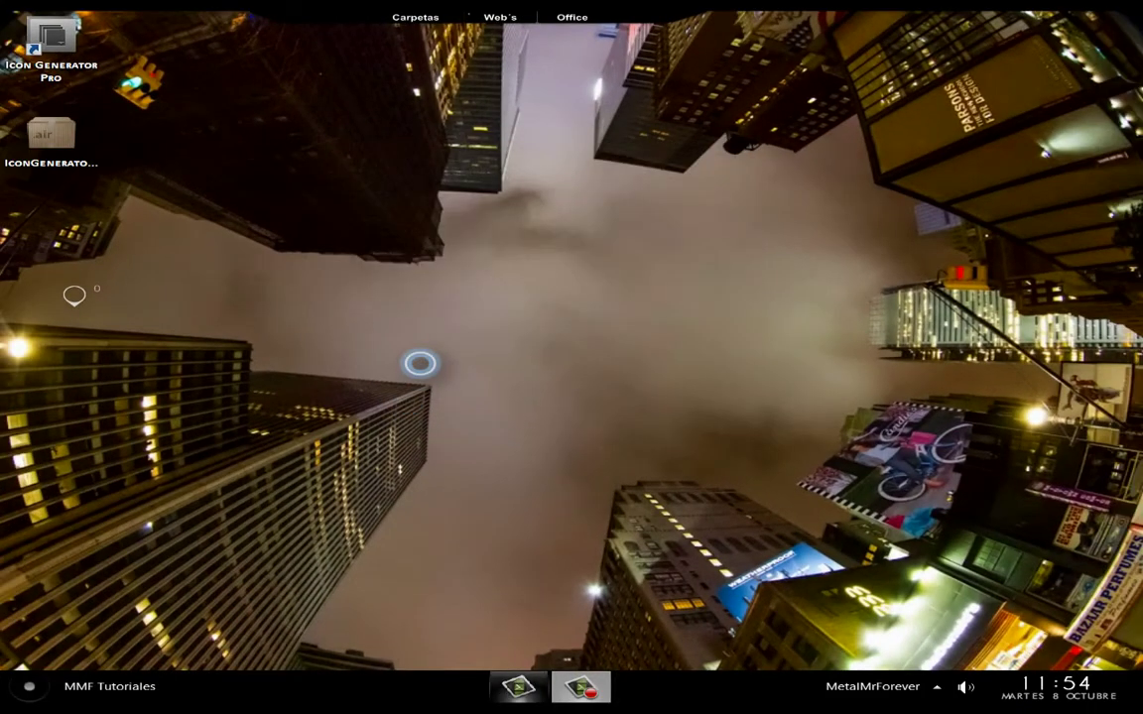
Launch Icon Generator Pro from the desktop and set the CS5 icon's logo name to "Prueba"
double_click(51, 40)
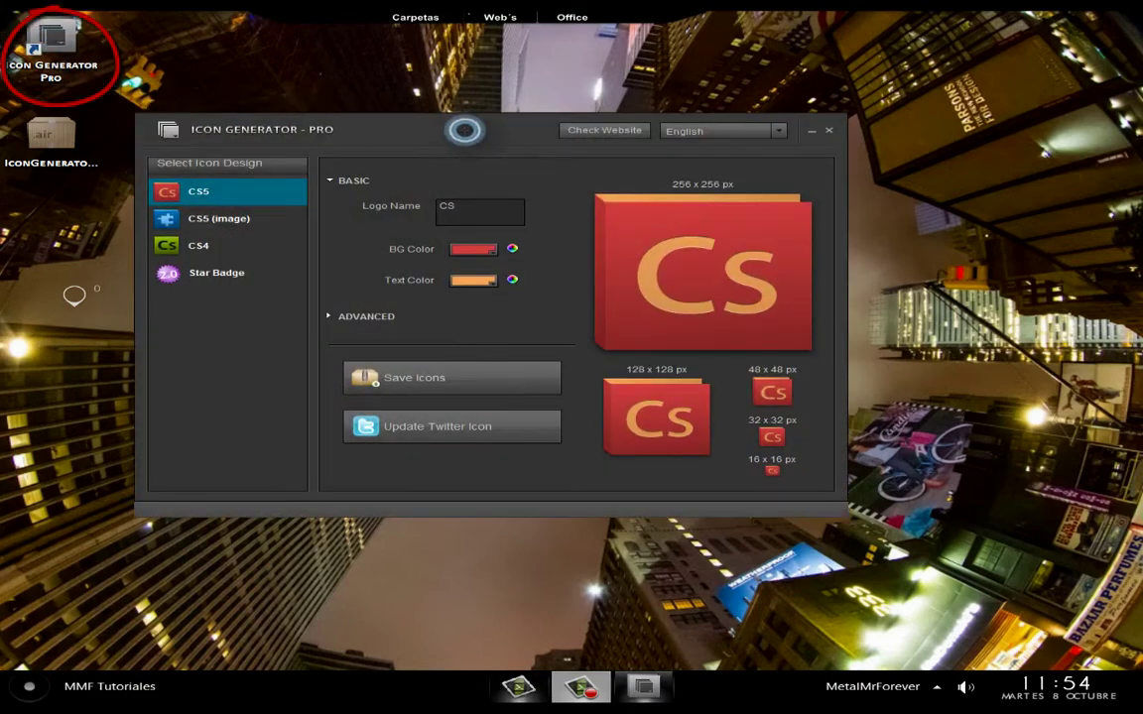
drag(464, 130, 551, 124)
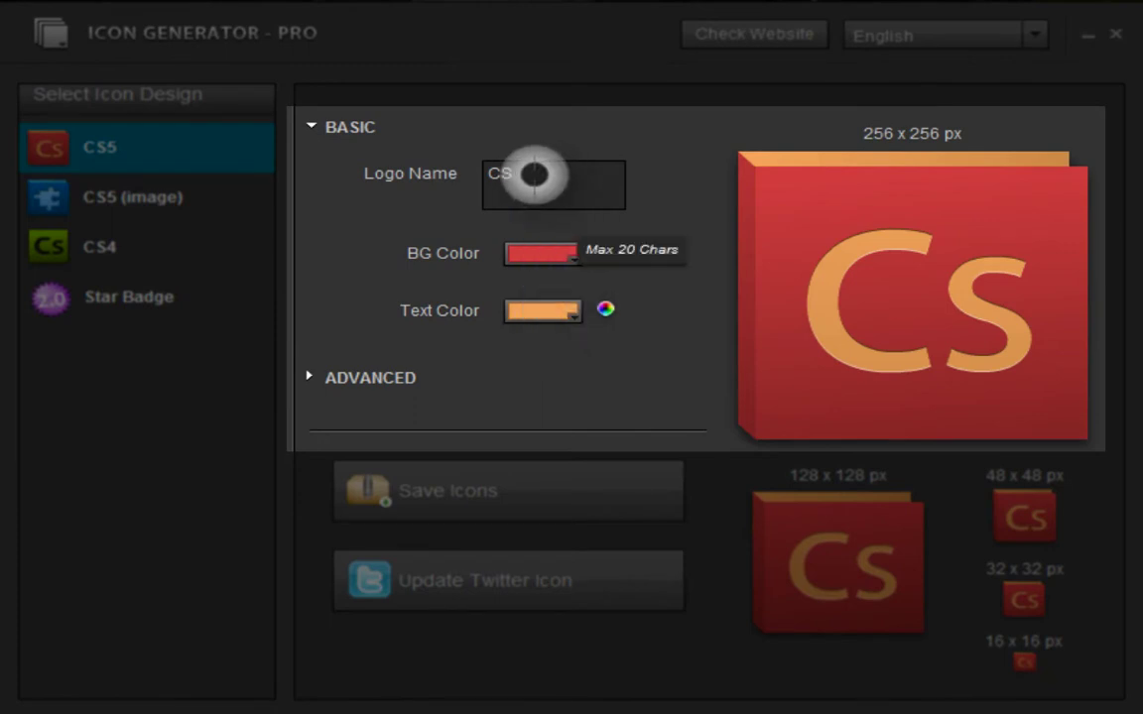
click(534, 174)
key(BackSpace)
key(BackSpace)
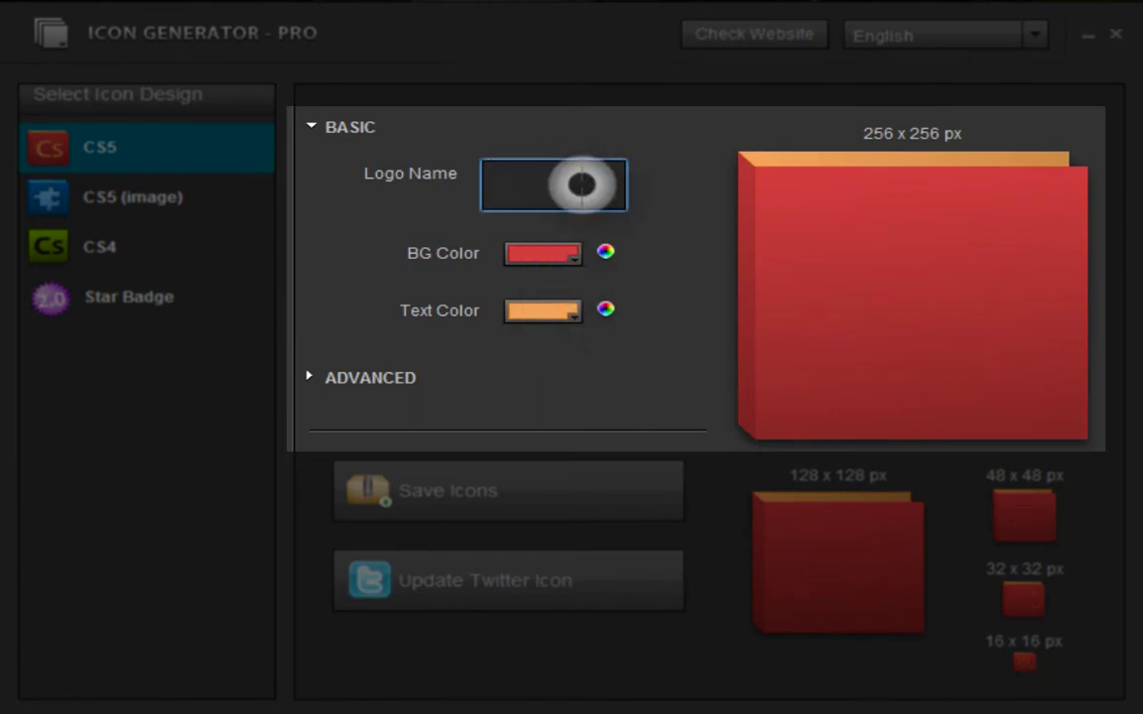
text(Prueba)
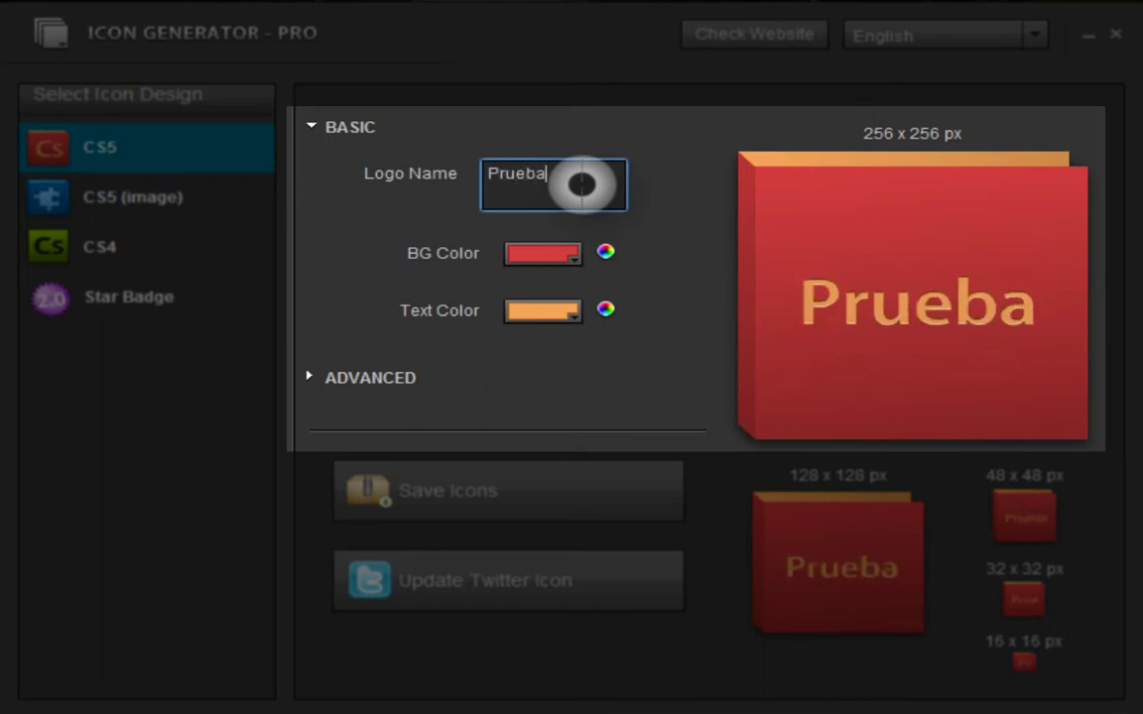
Set the CS5 icon's background colour to blue, hex 476EE0
click(603, 256)
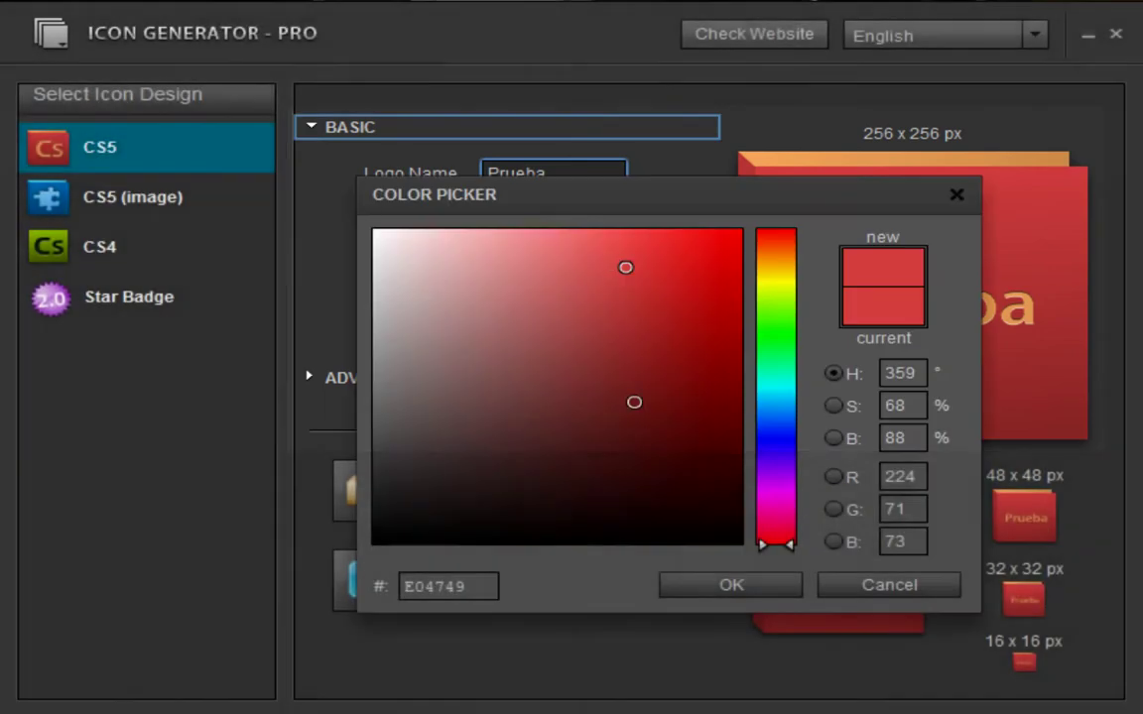
click(771, 427)
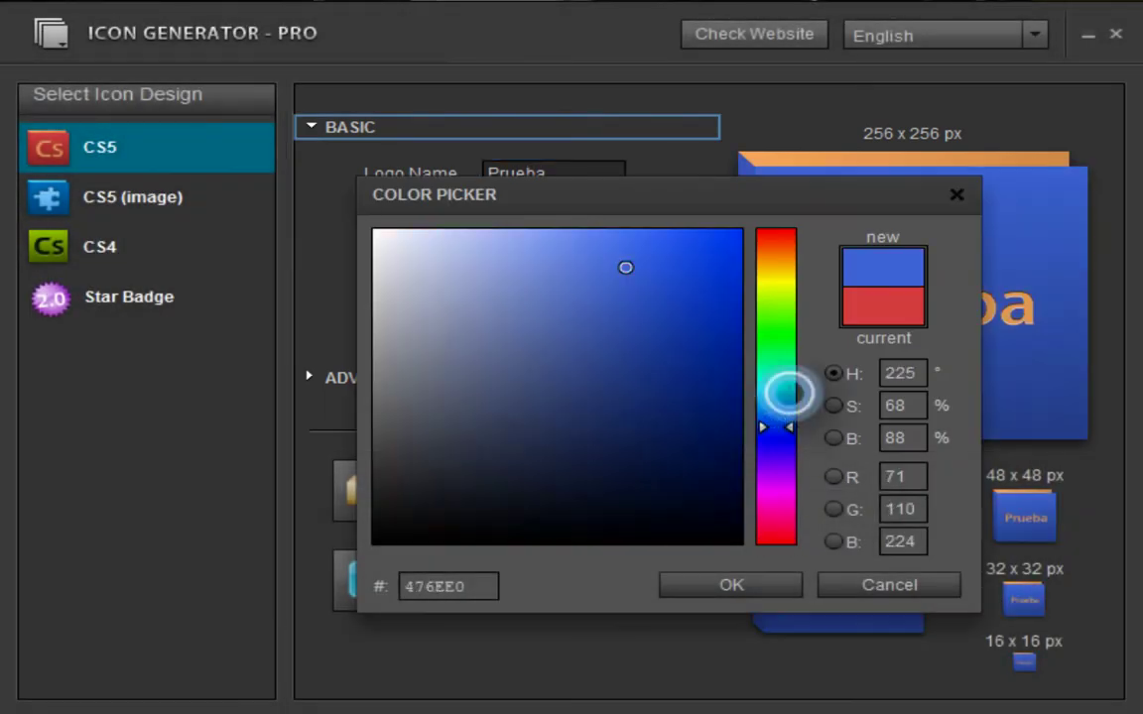
click(742, 587)
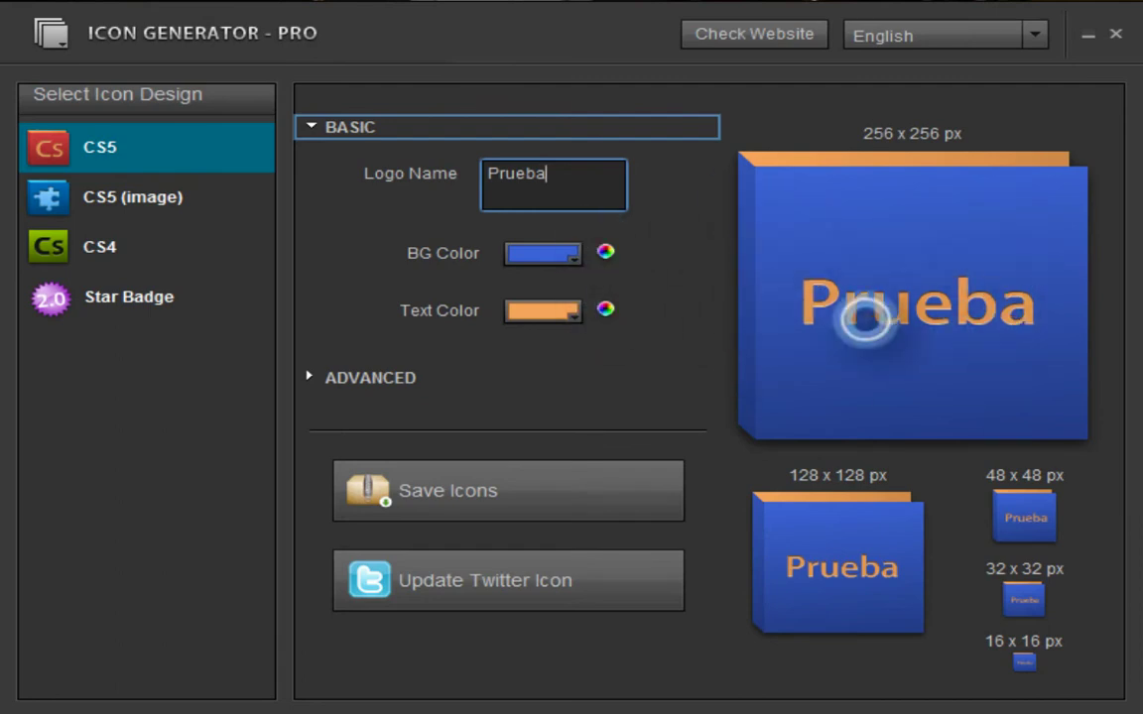
In the CS5 icon's advanced settings, set the contrast to 140% and the glare to 40%
click(309, 376)
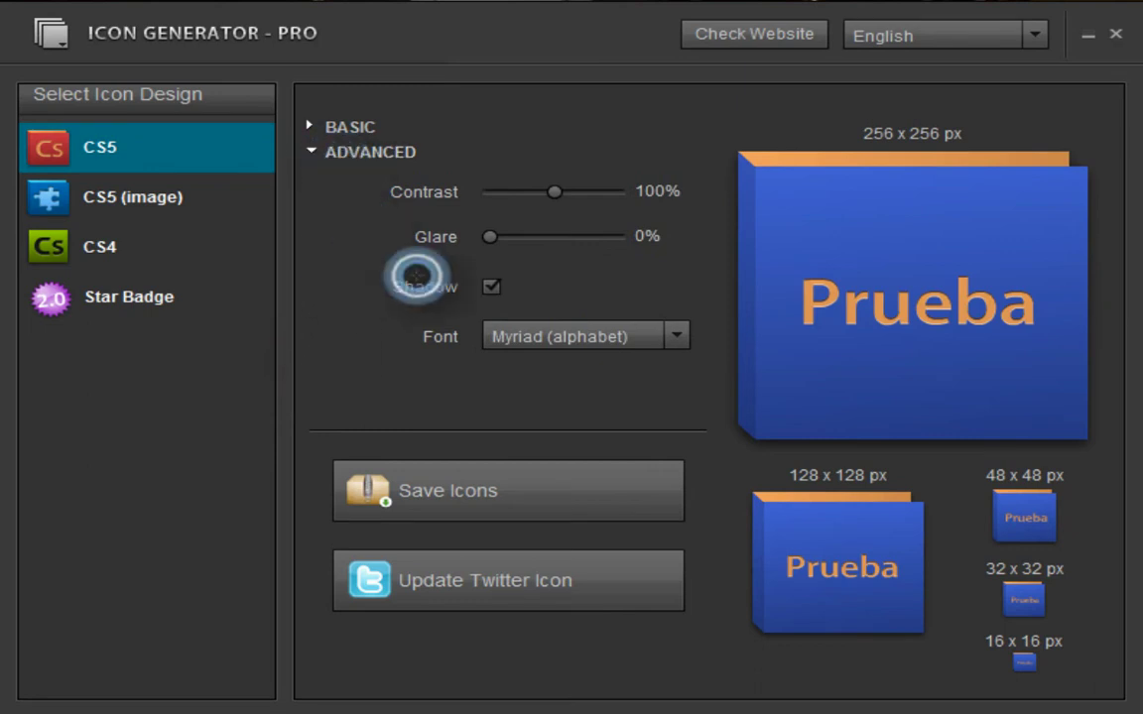
drag(554, 192, 579, 192)
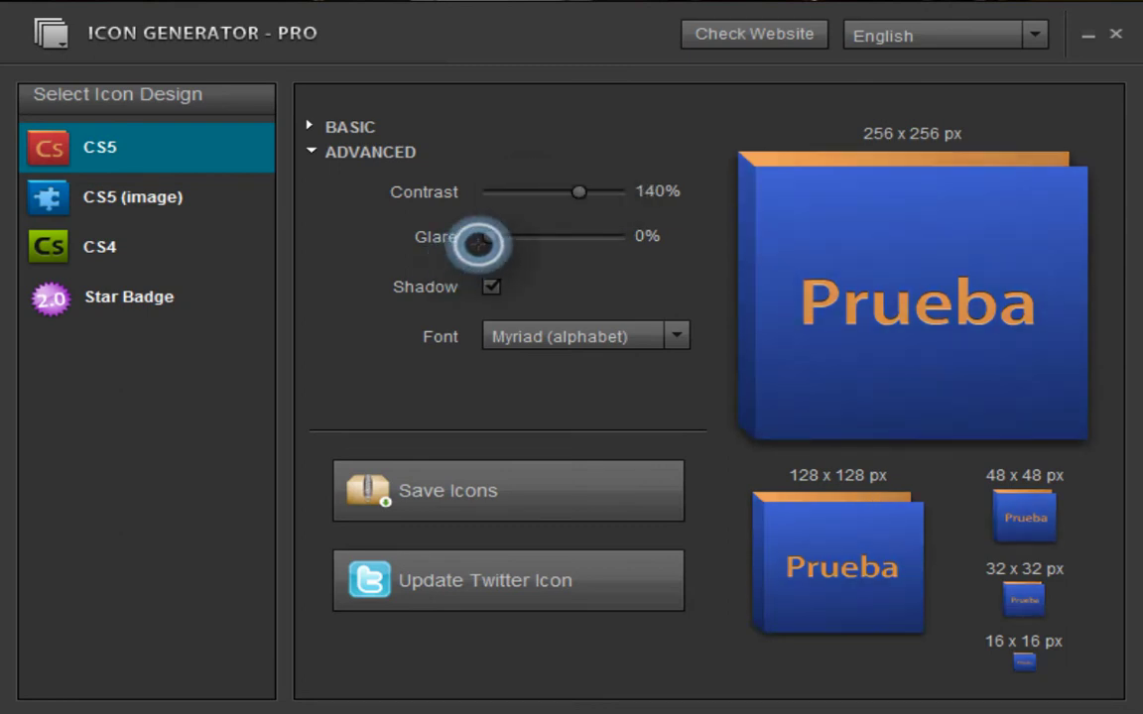
drag(503, 237, 521, 238)
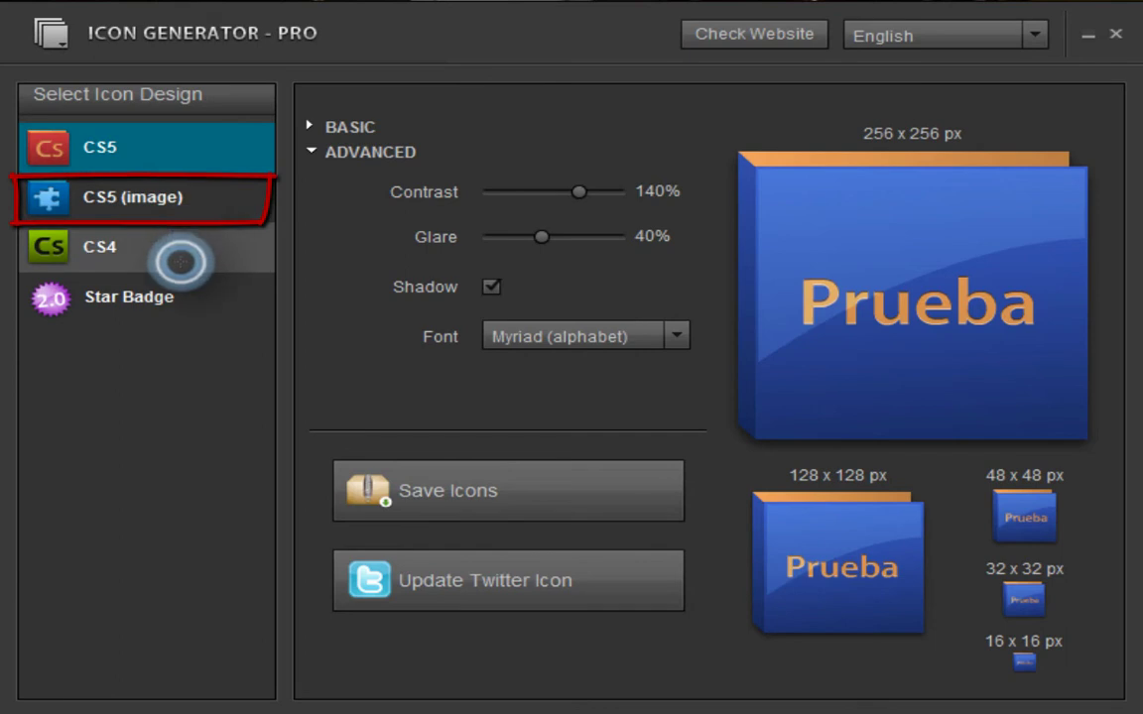
Switch to the CS5 (image) design and load the Icono picture from the Imagenes > Intro dibujos > Varios folder on drive E:
click(153, 196)
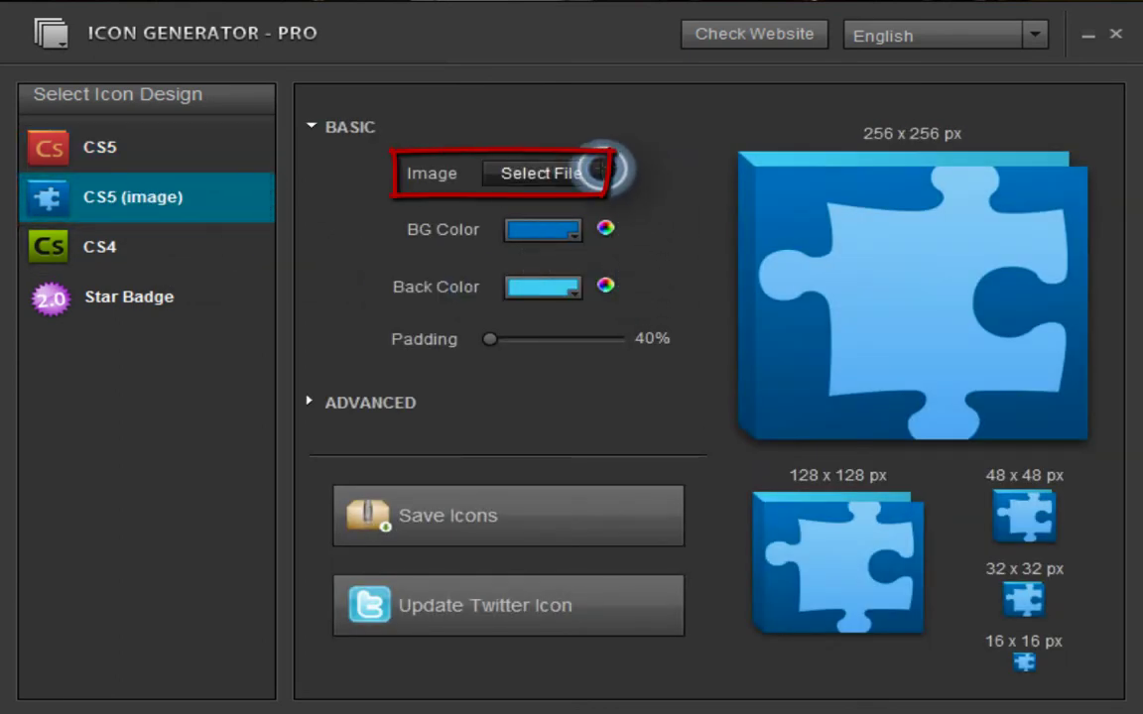
click(561, 173)
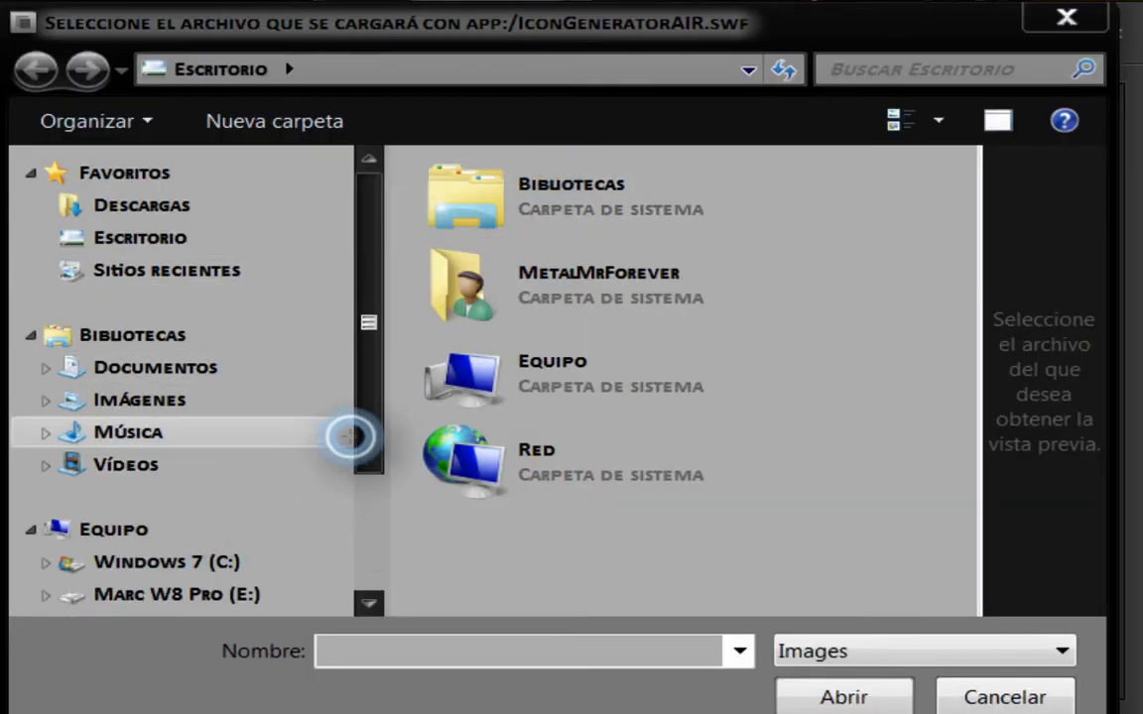
drag(360, 446, 360, 471)
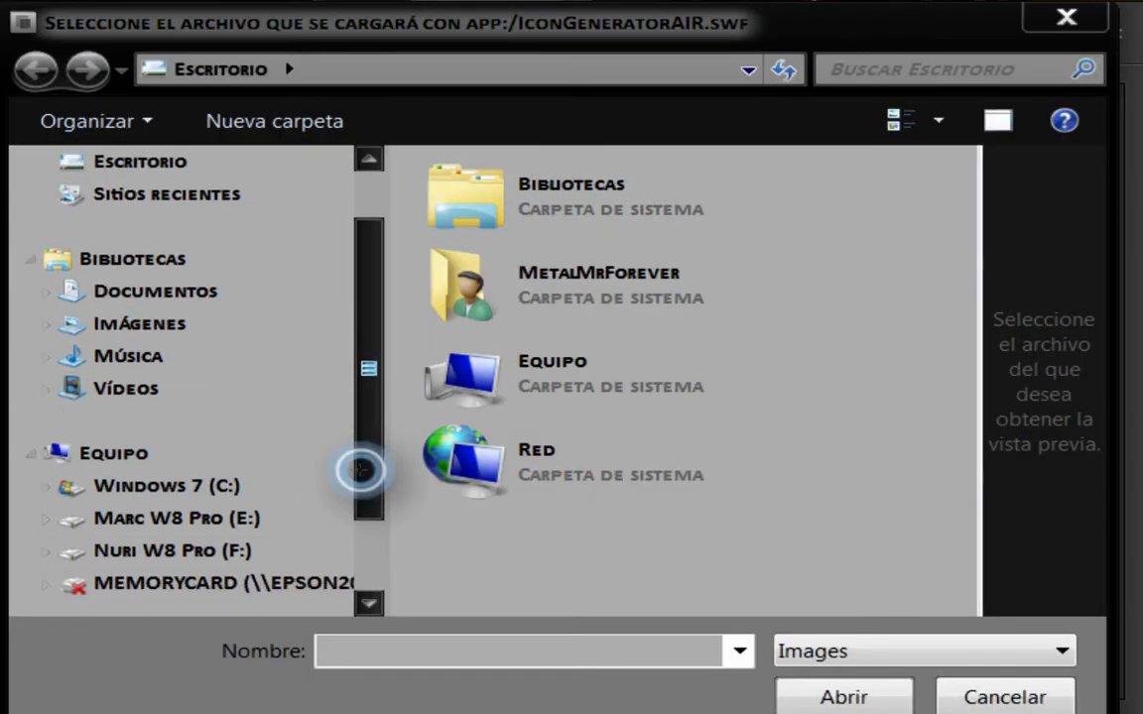
click(204, 519)
double_click(497, 245)
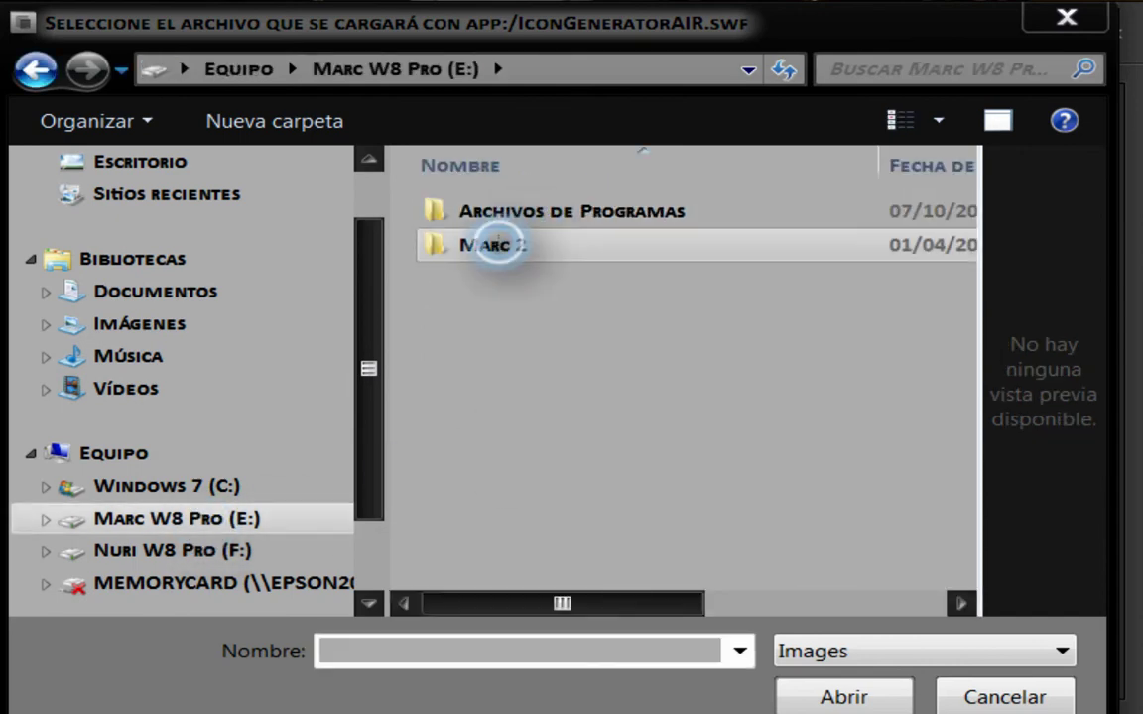
double_click(536, 244)
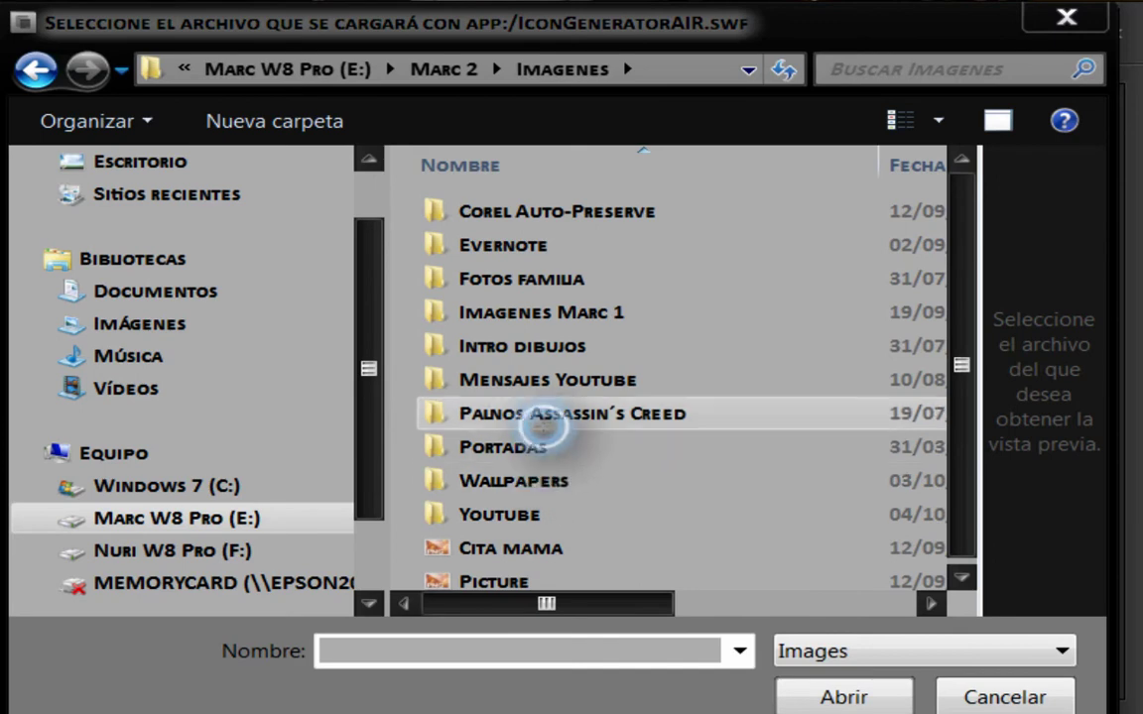
double_click(540, 352)
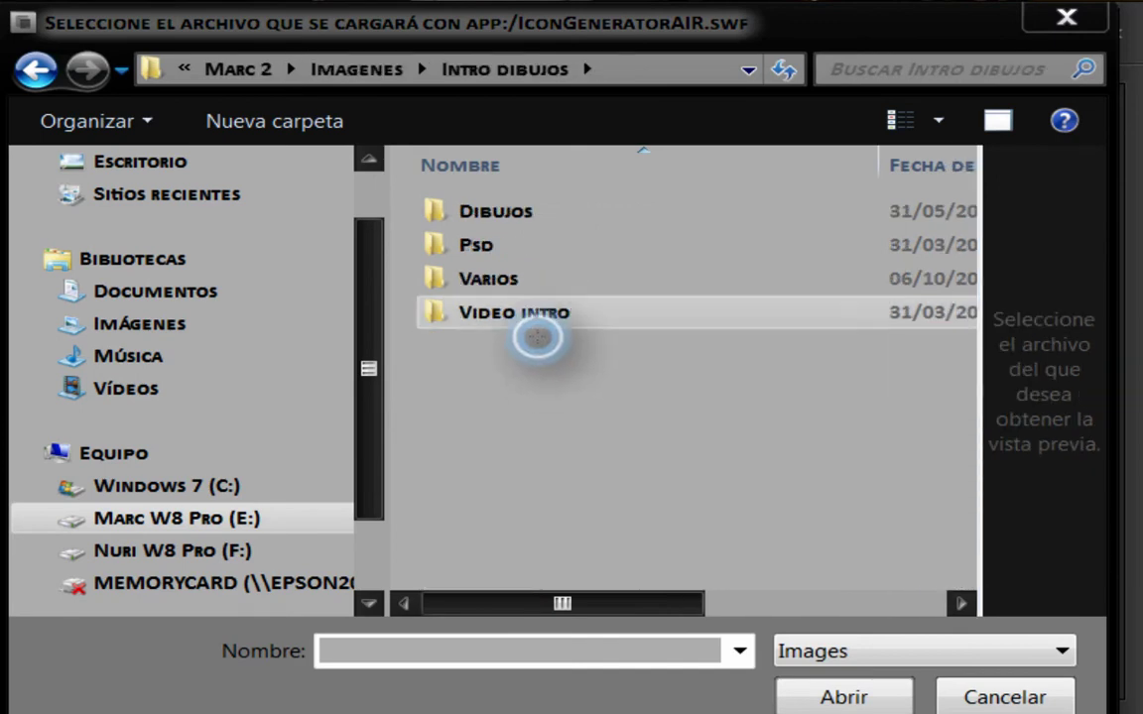
double_click(531, 278)
scroll(508, 352, down, 1)
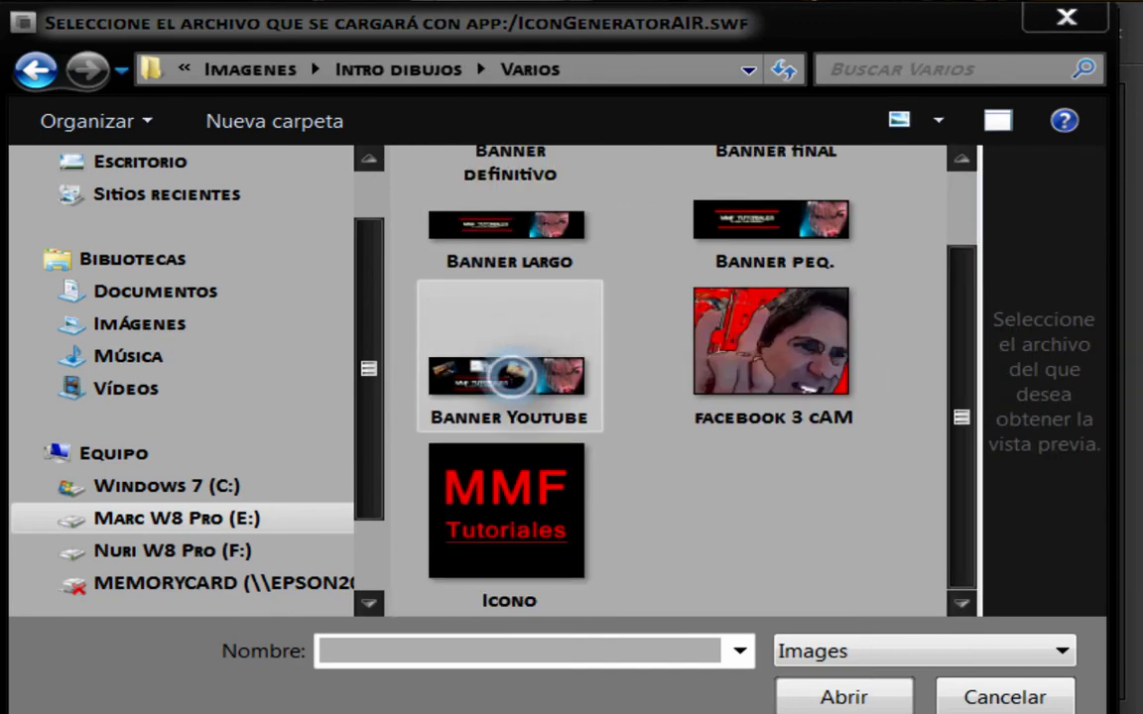
click(577, 490)
click(863, 696)
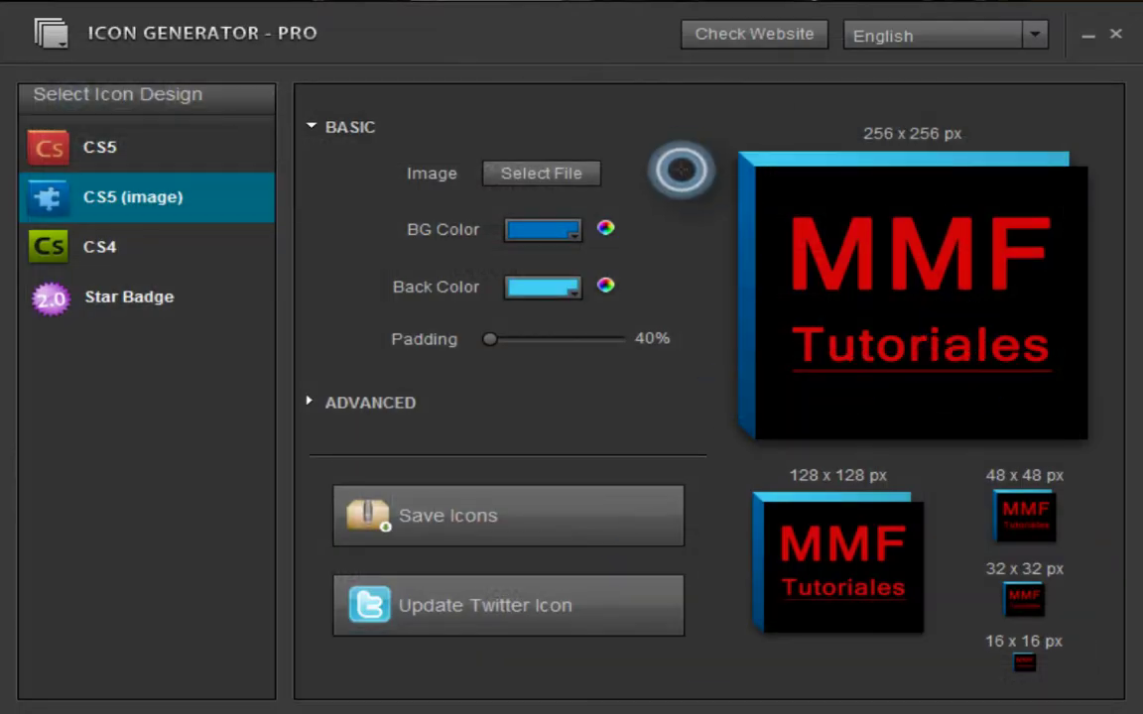
Set the CS5 (image) icon's background colour to near-black, hex 060606
click(607, 230)
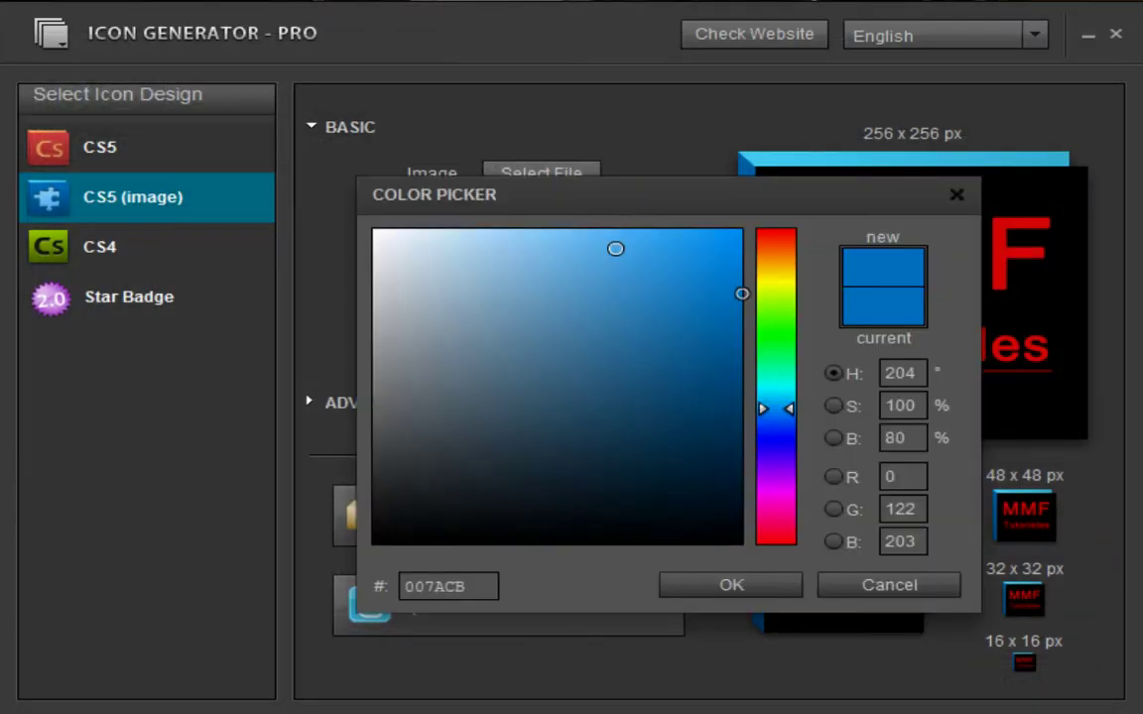
click(378, 537)
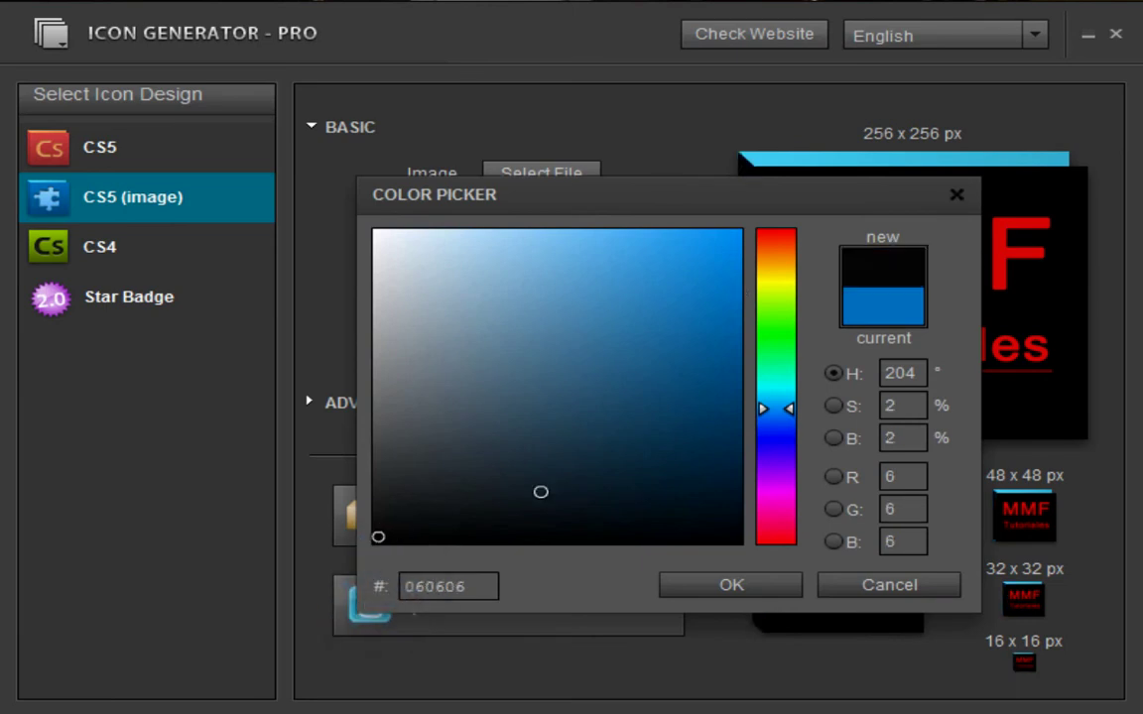
click(731, 585)
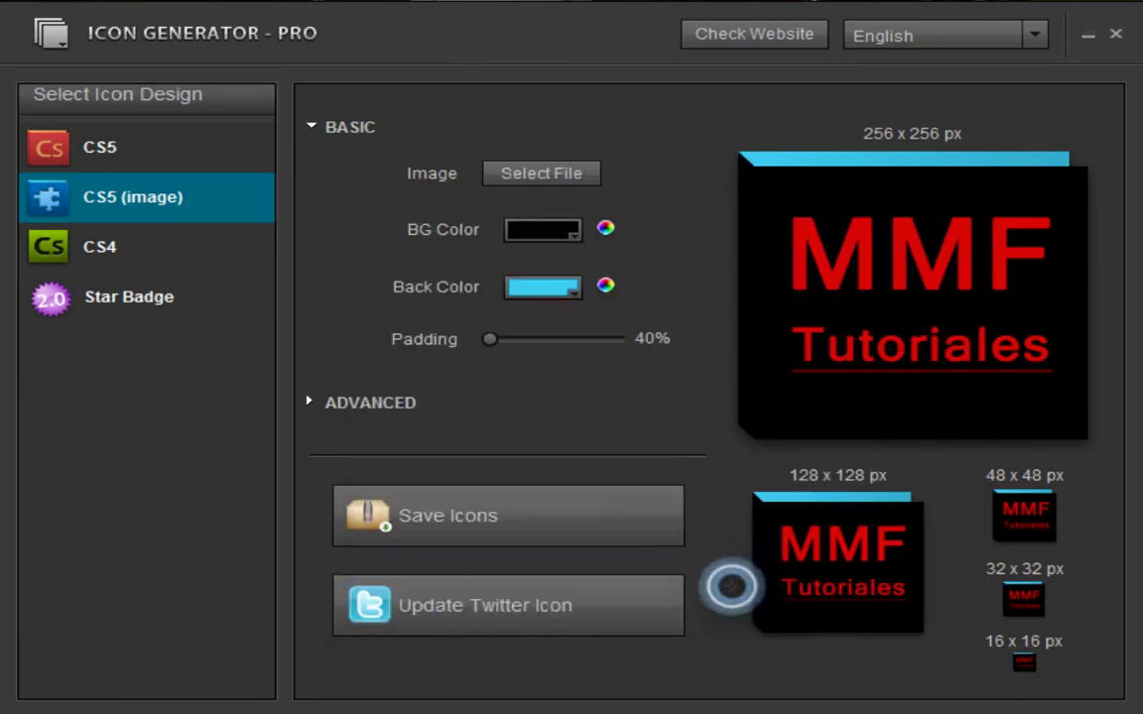
Set the icon's back colour to black and increase the padding so the picture sits smaller on the front face
click(574, 291)
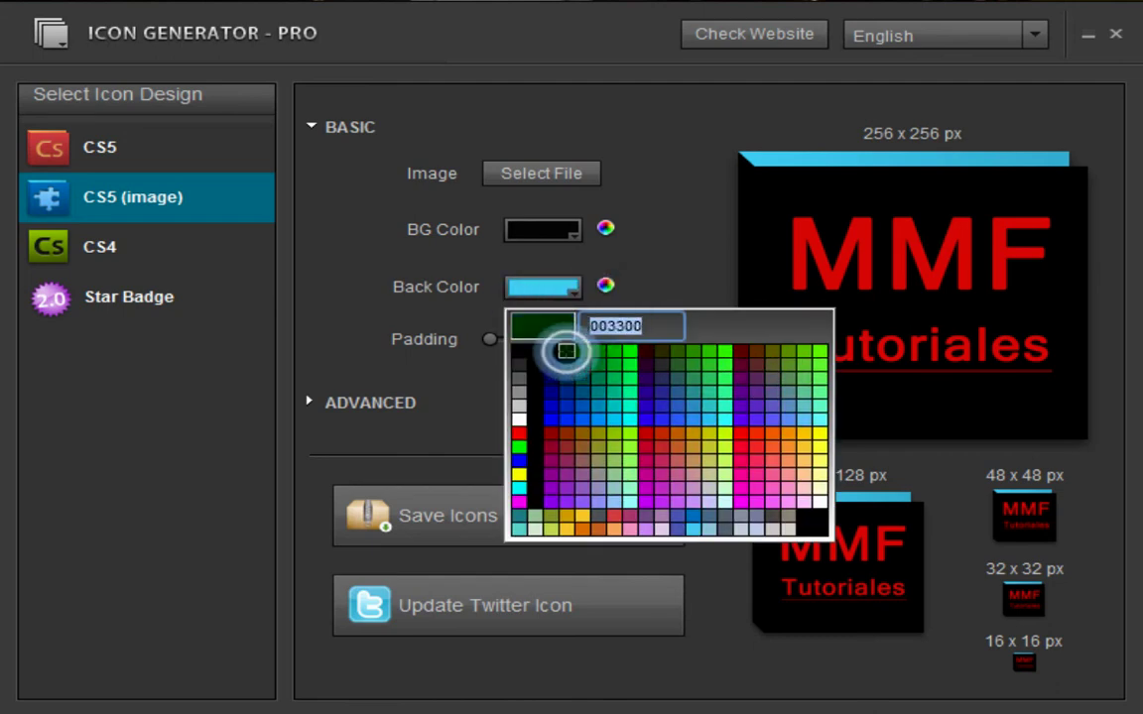
click(535, 351)
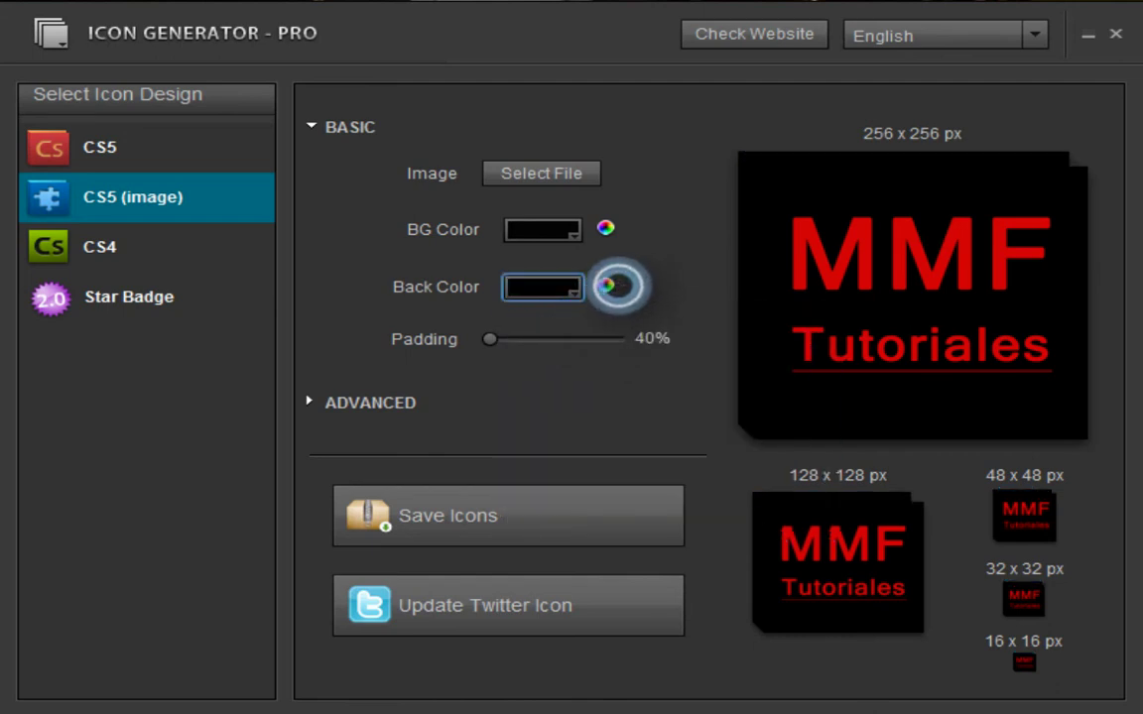
drag(490, 338, 543, 338)
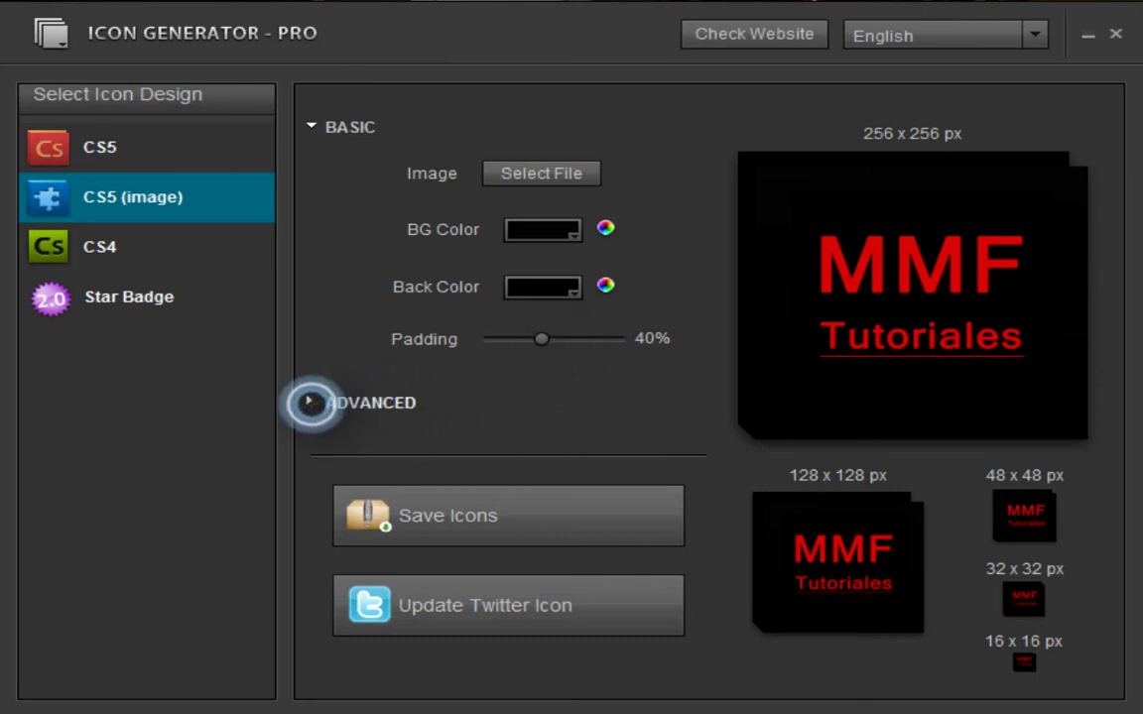
Show the icon's advanced settings, then save the icon set to the Escritorio folder
click(309, 401)
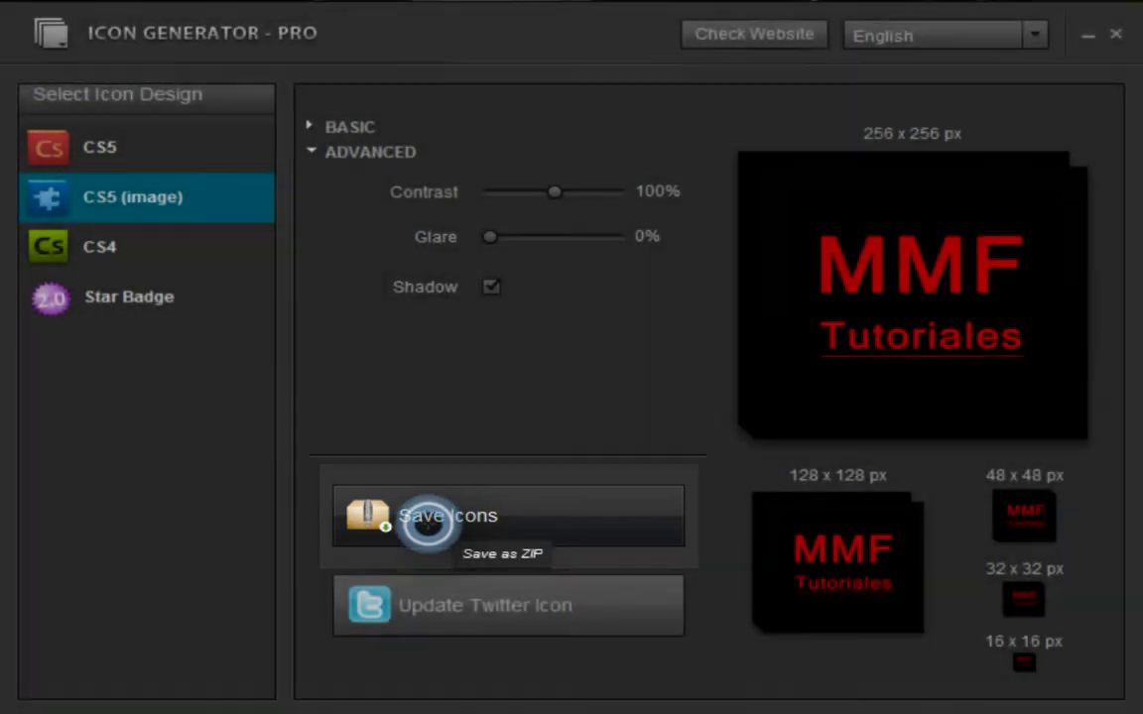
click(507, 525)
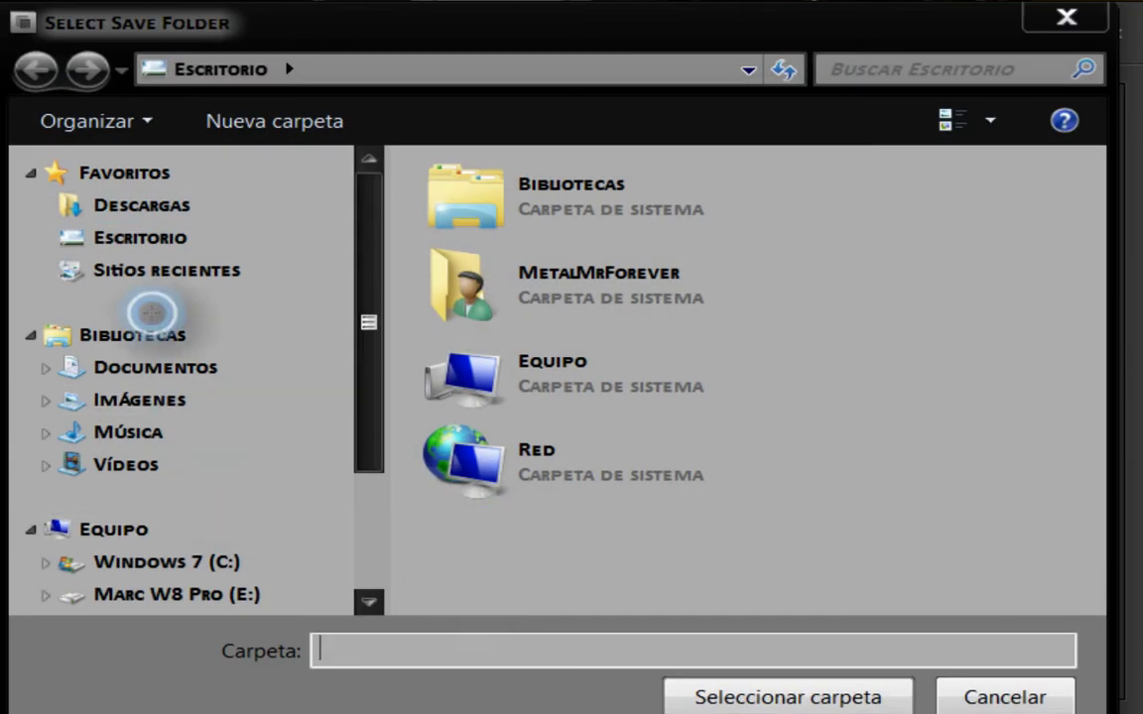
click(147, 238)
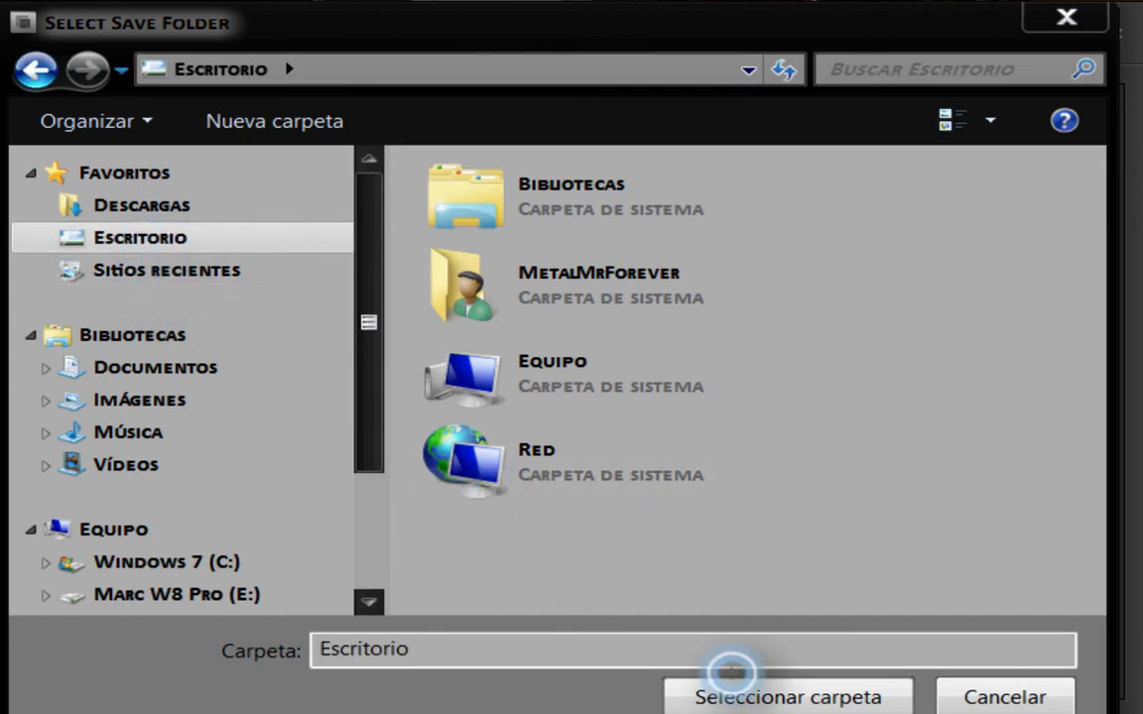
click(765, 689)
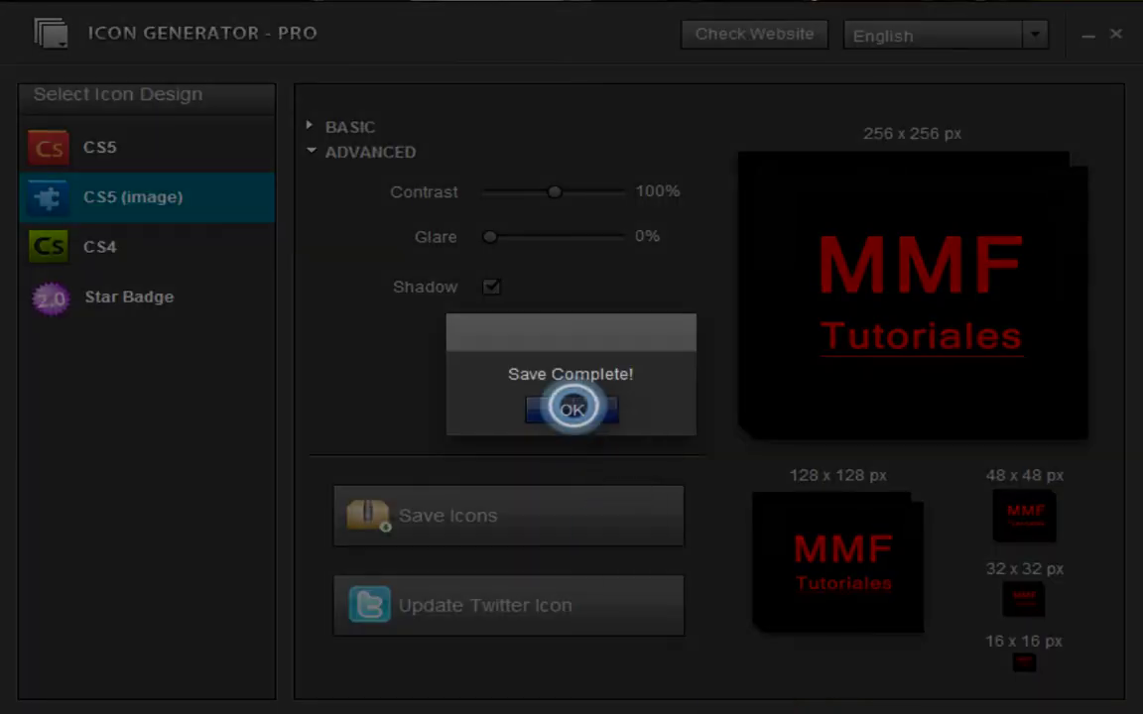
click(572, 410)
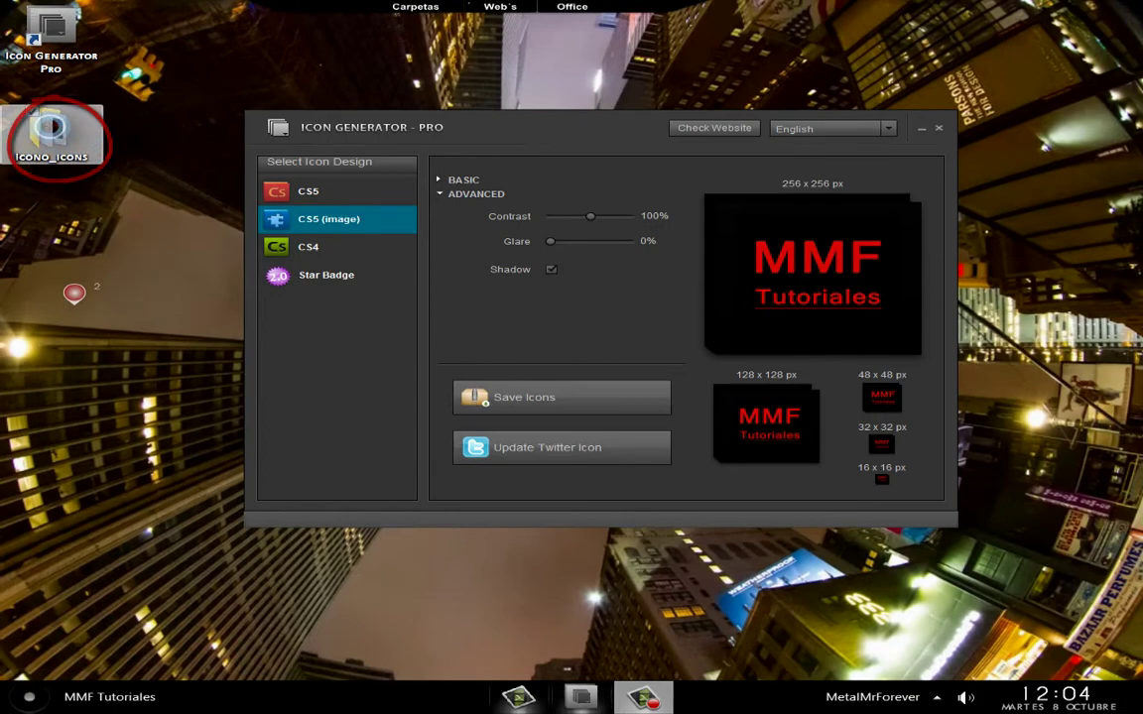
Open the Icono_icons folder on the desktop to check the exported icon sizes, then minimize its window
key(Return)
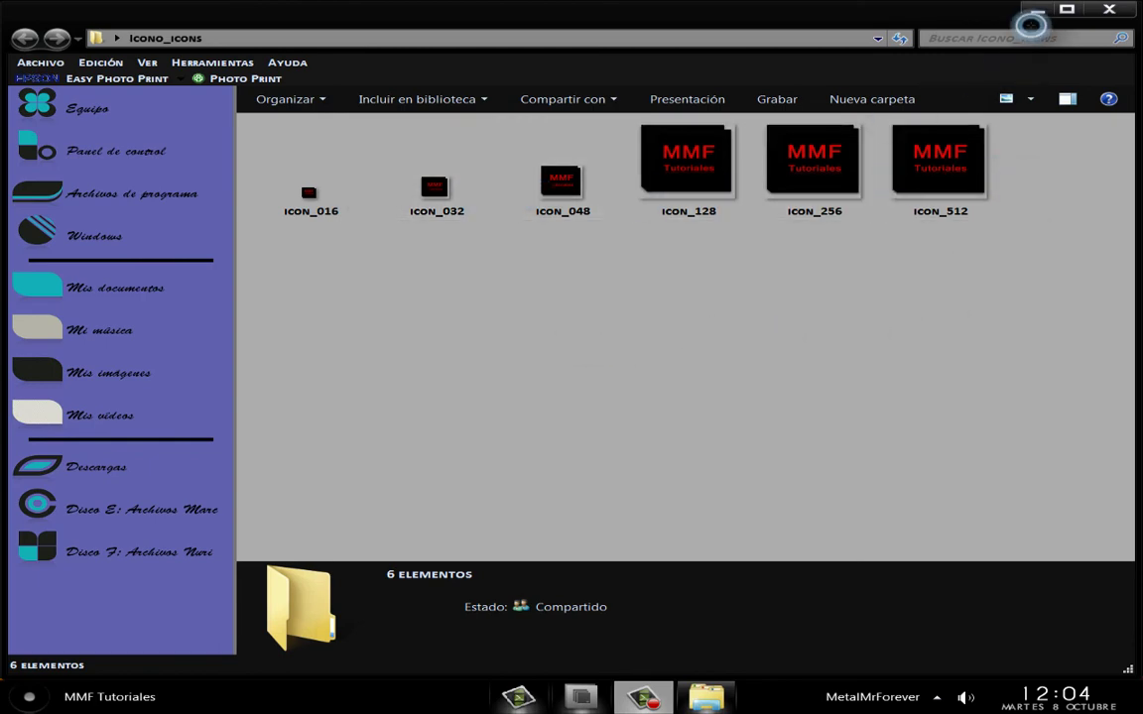
click(1037, 13)
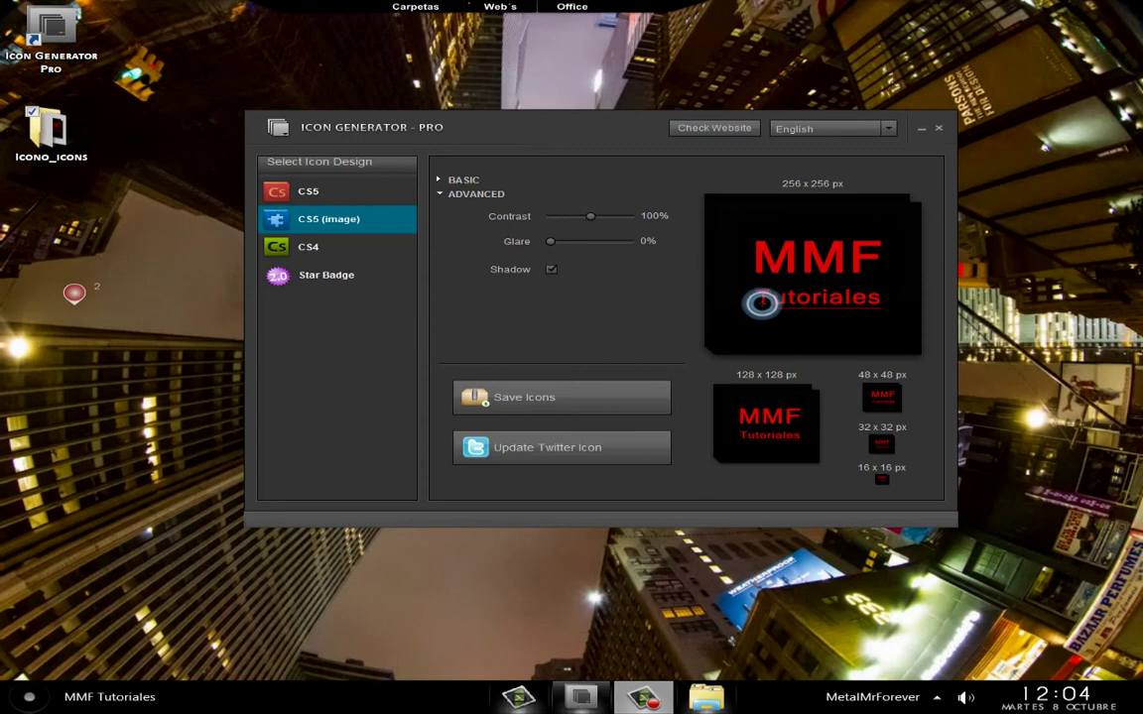